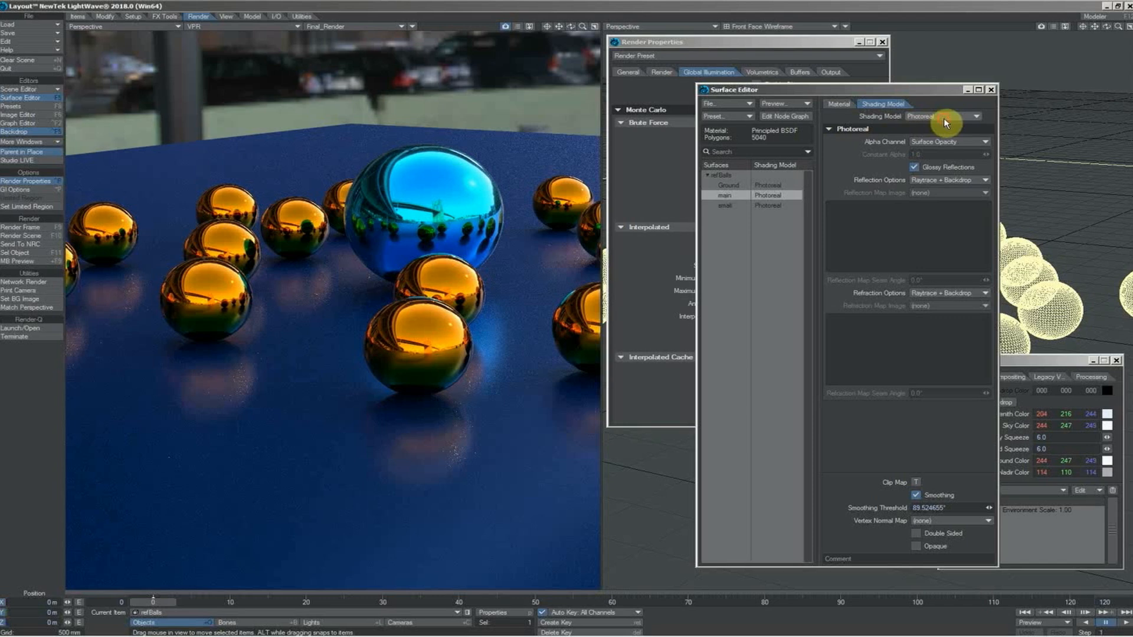
Switch the main surface's shading model to Cel and enable its glossy reflections.
left_click(945, 123)
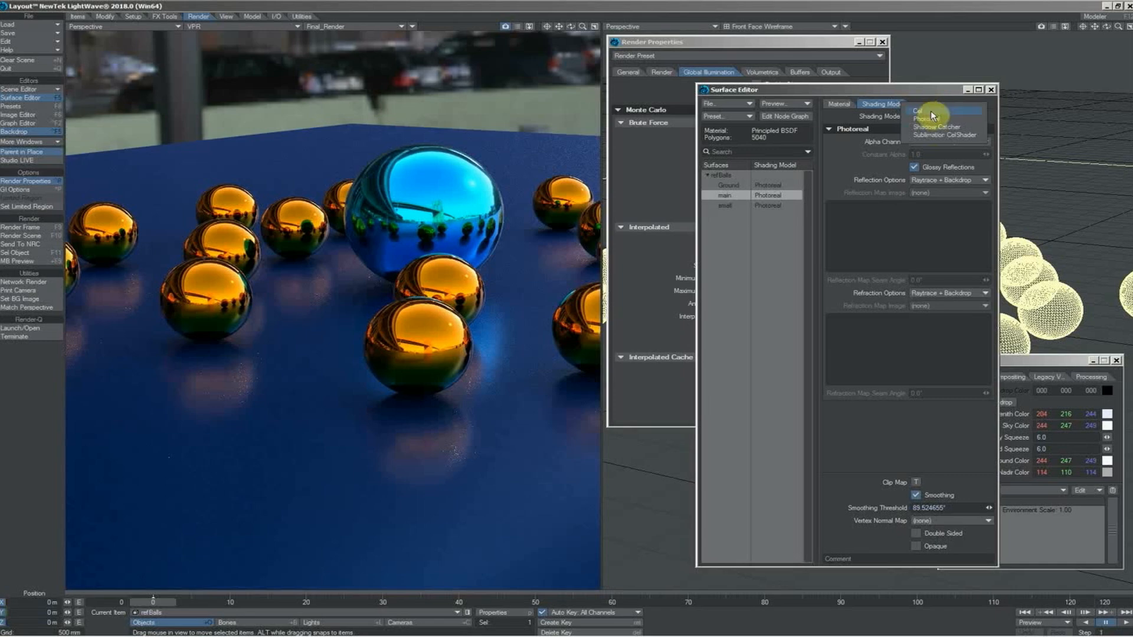
left_click(930, 111)
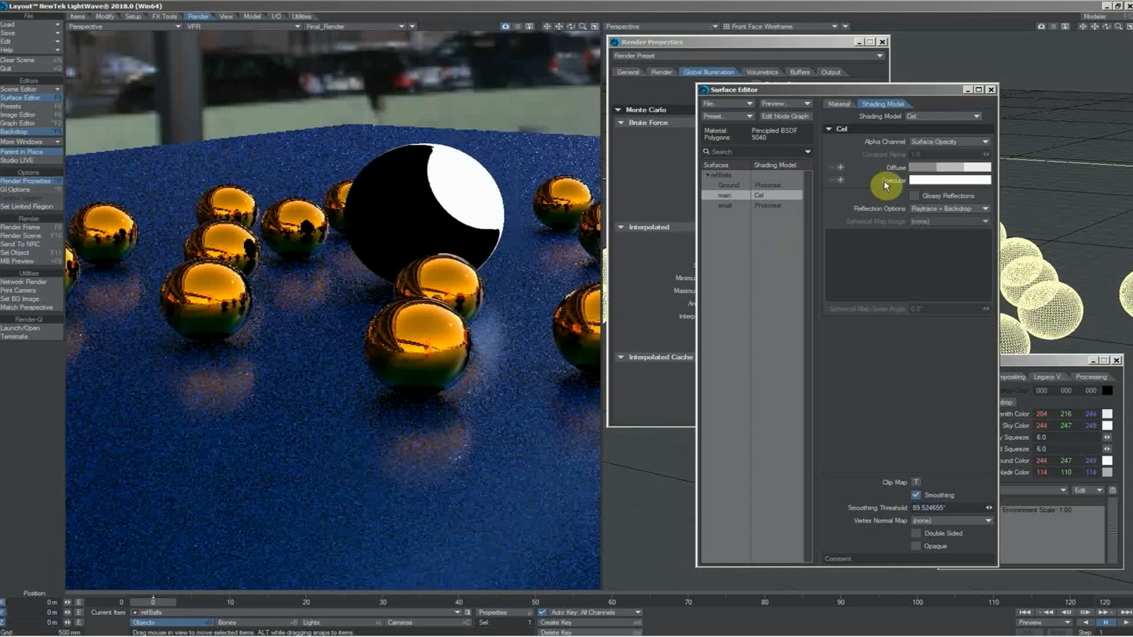
left_click(914, 196)
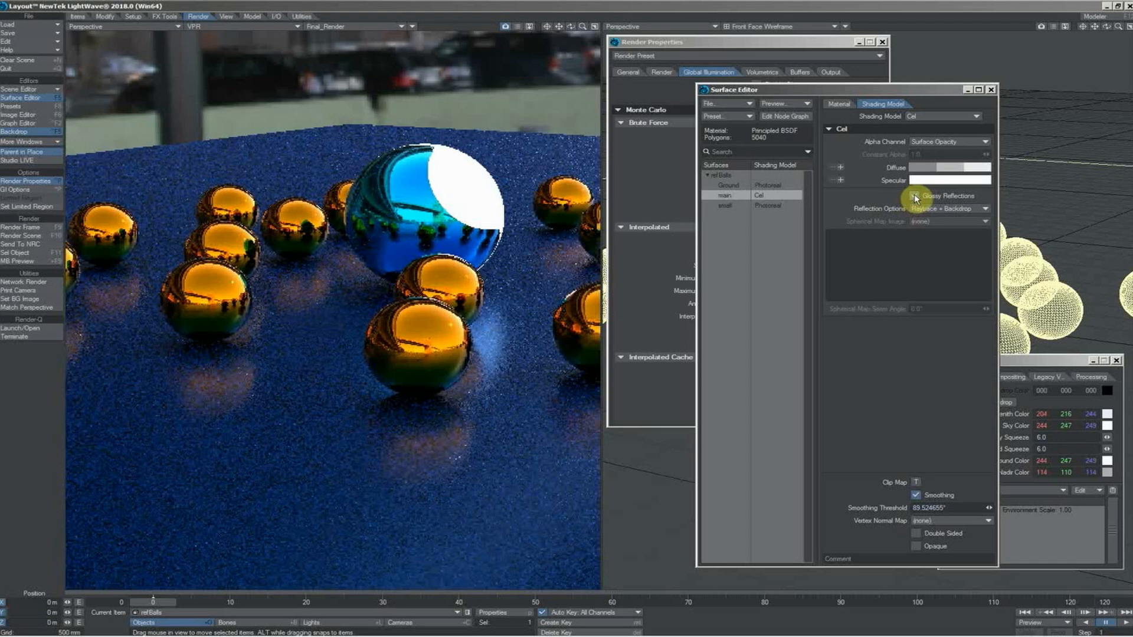
Return the main surface to the Photoreal shading model and review its Principled BSDF material settings.
left_click(934, 116)
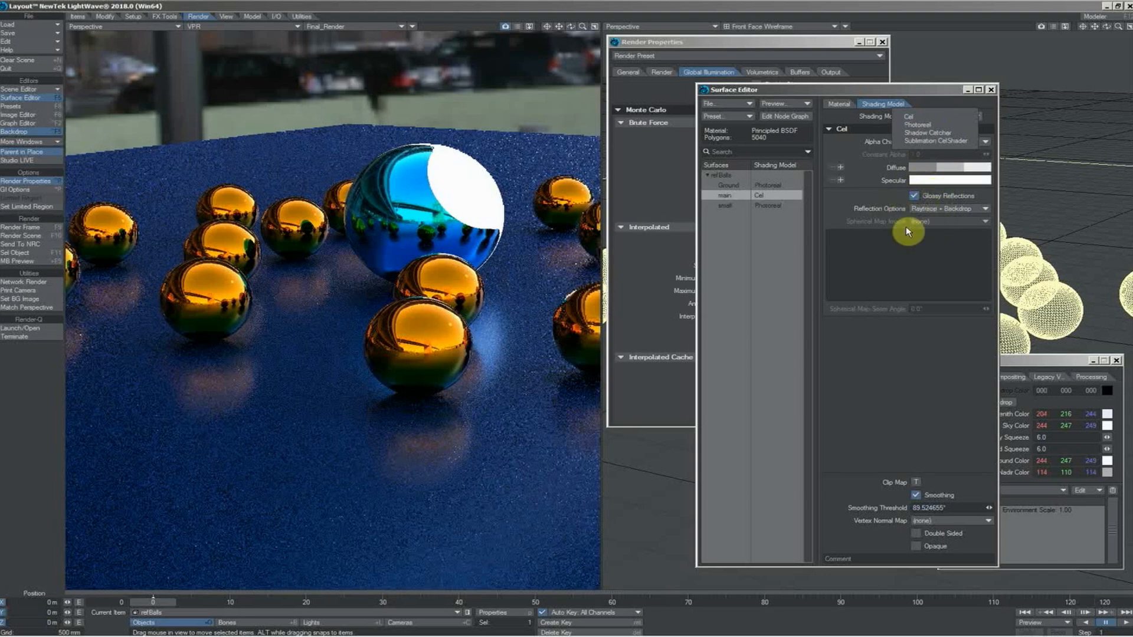
left_click(933, 126)
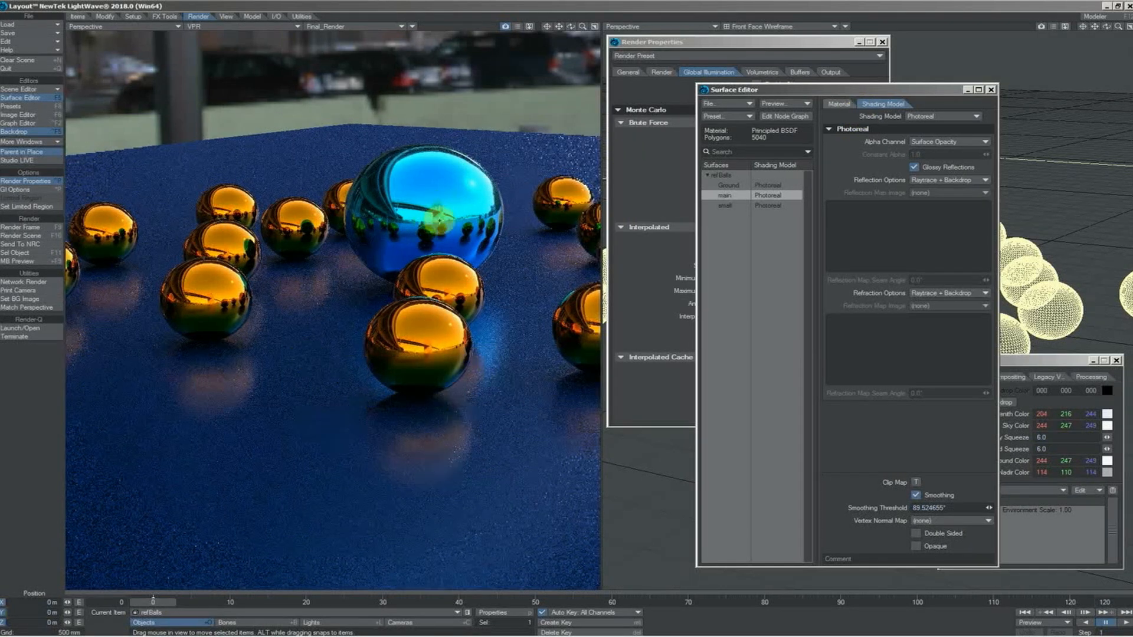
left_click(841, 106)
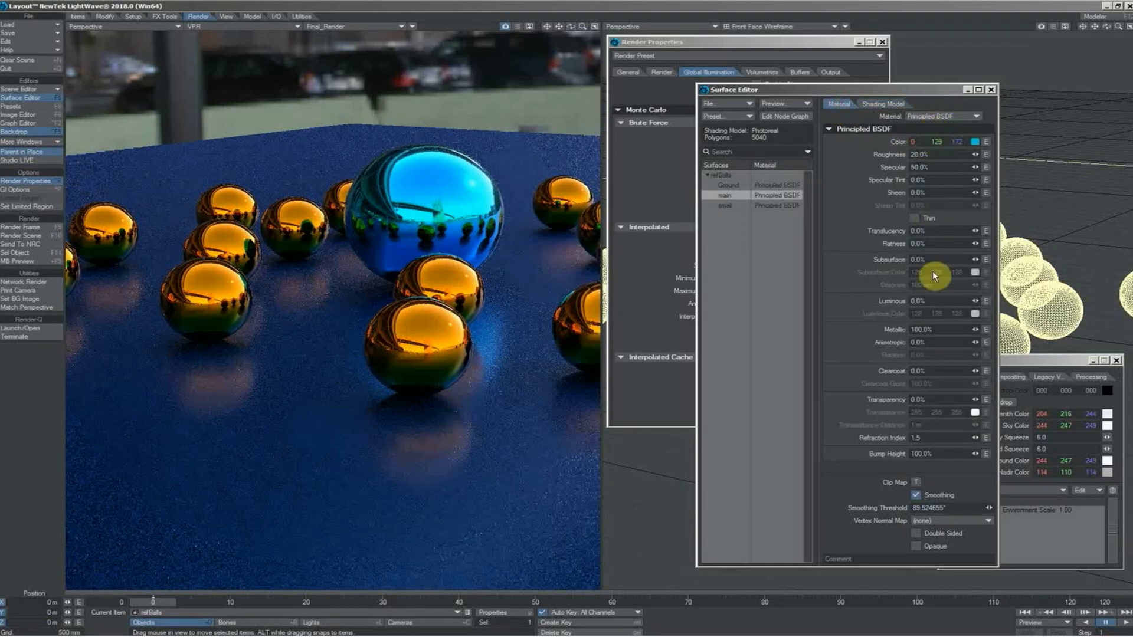
left_click(882, 106)
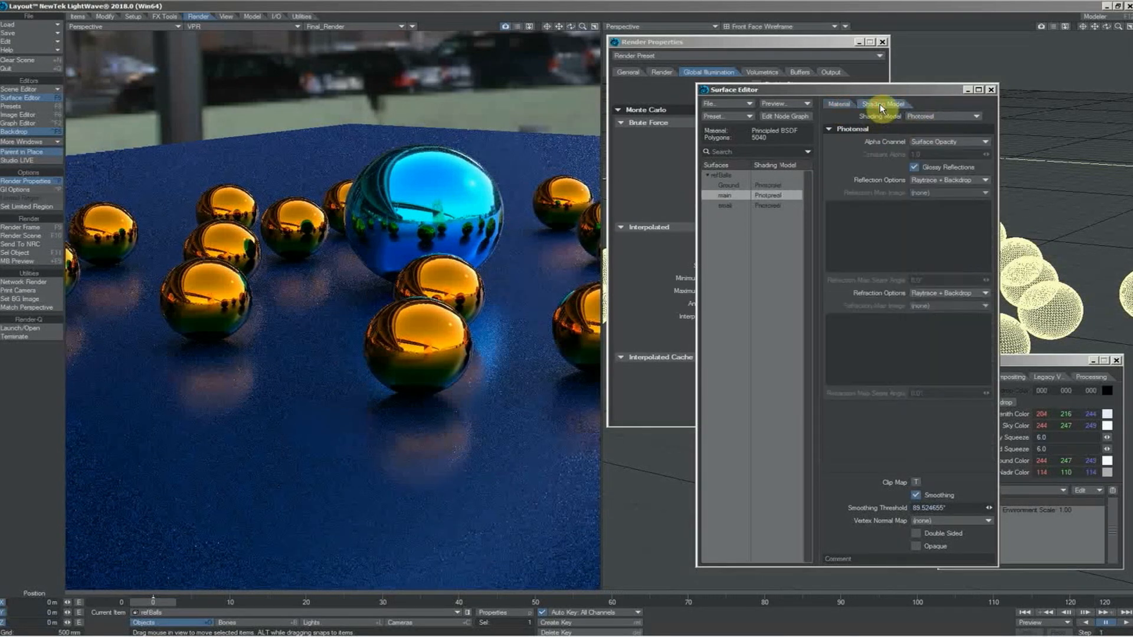
Compare the main surface's render with glossy reflections off and on, and leave the option disabled.
left_click_drag(572, 27, 939, 48)
left_click(1074, 362)
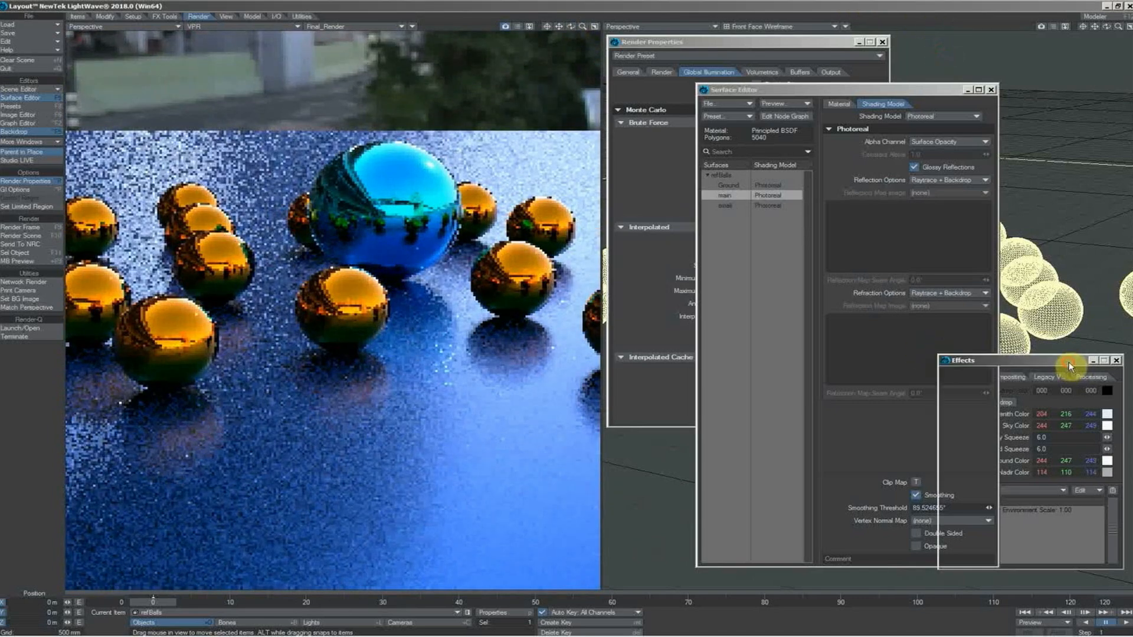
left_click(808, 90)
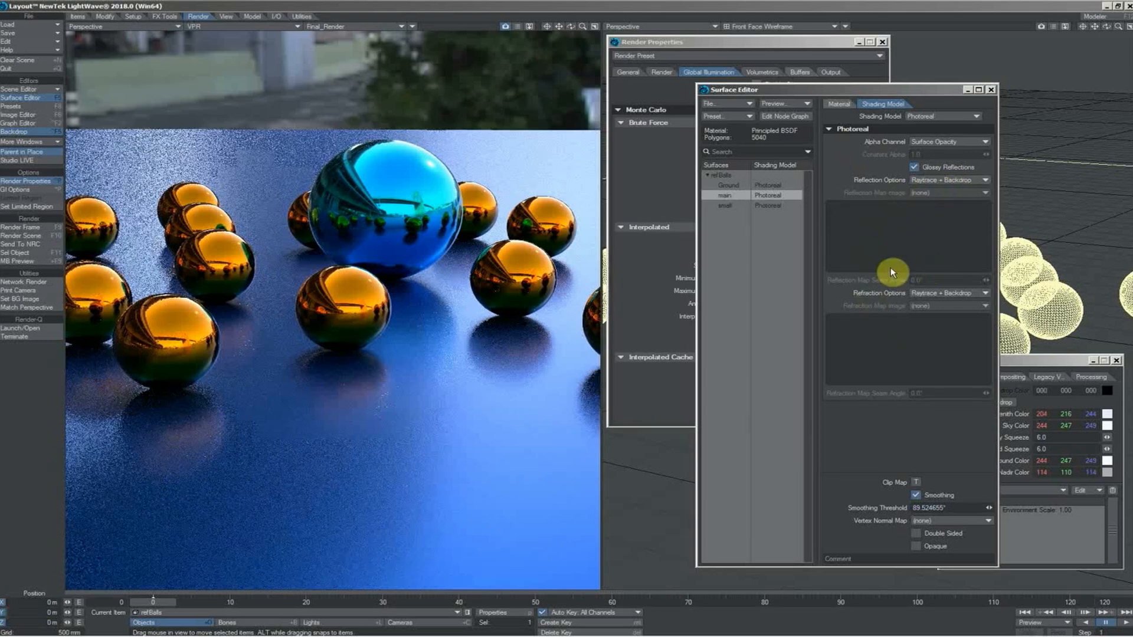
left_click(913, 170)
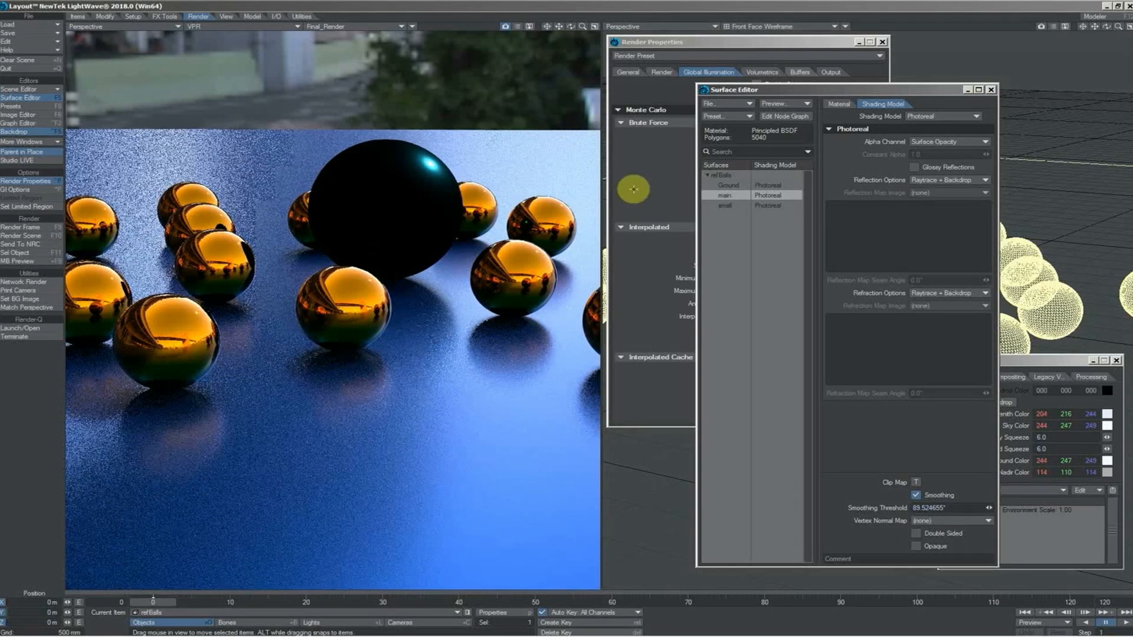
left_click(914, 167)
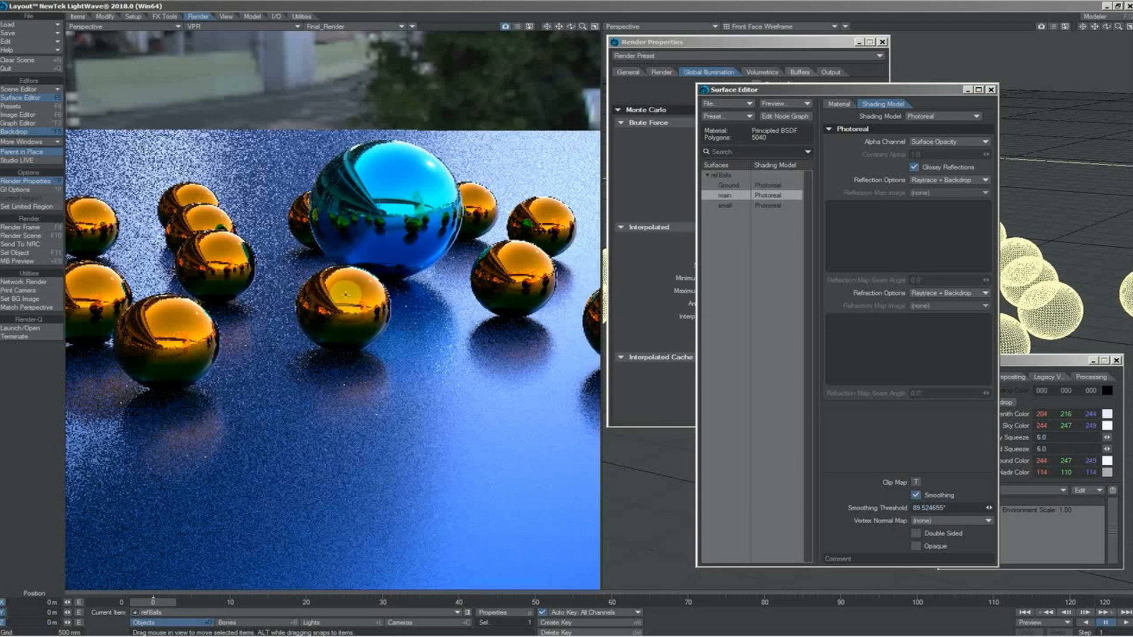
left_click(915, 167)
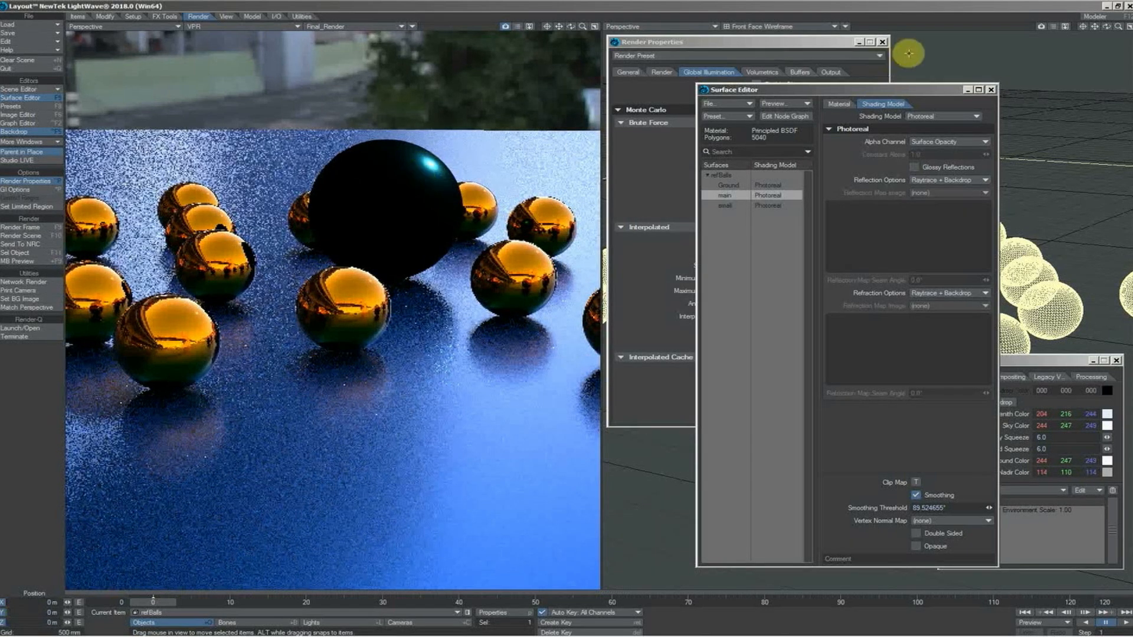
Rearrange the Render Properties and Surface Editor windows and select the light in the wireframe view.
left_click(839, 42)
left_click_drag(838, 41, 720, 113)
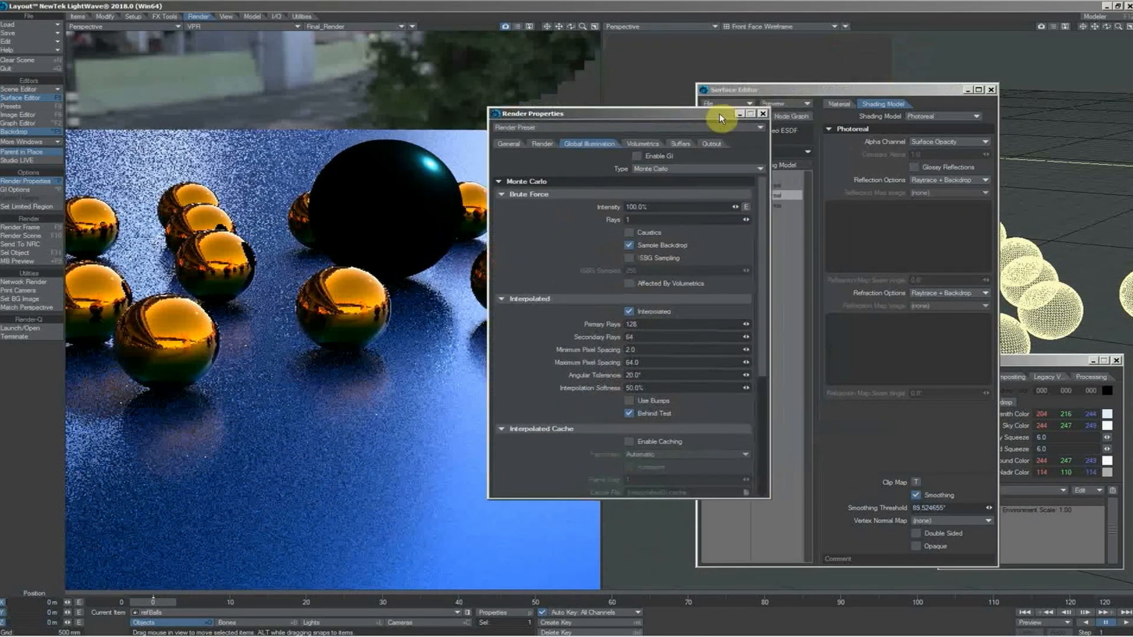
left_click_drag(866, 93, 535, 141)
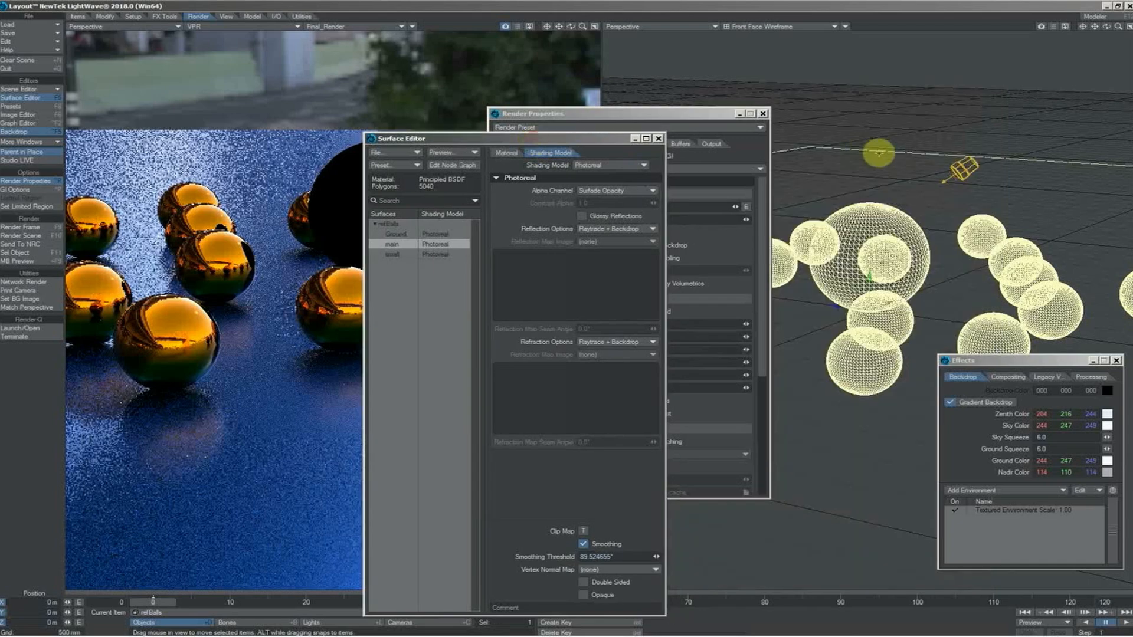
left_click(956, 172)
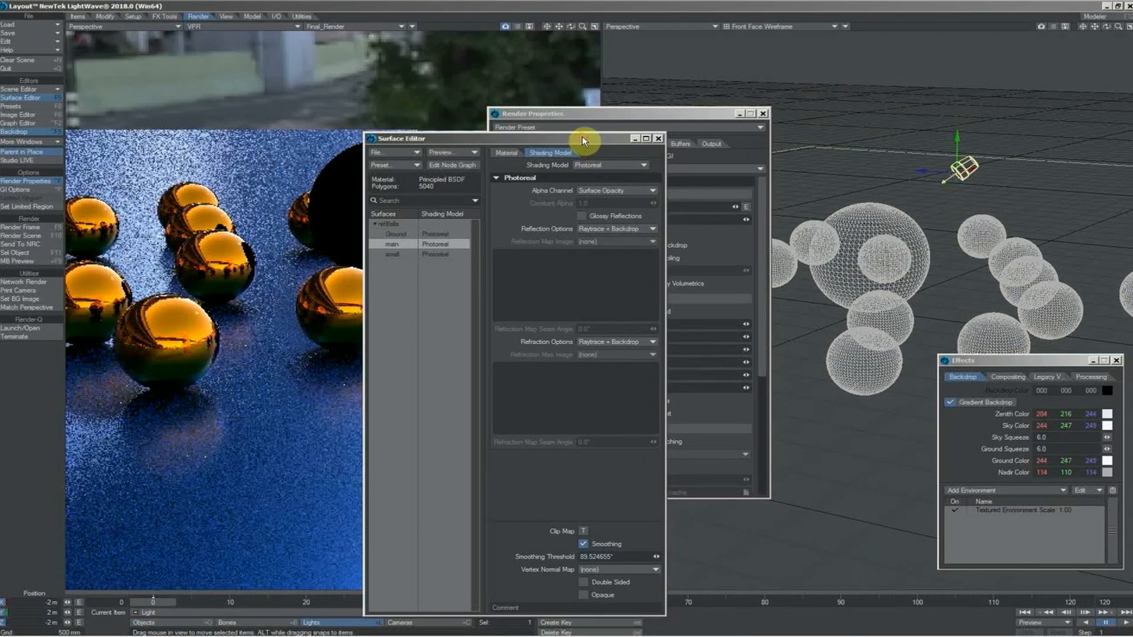
left_click_drag(581, 140, 928, 115)
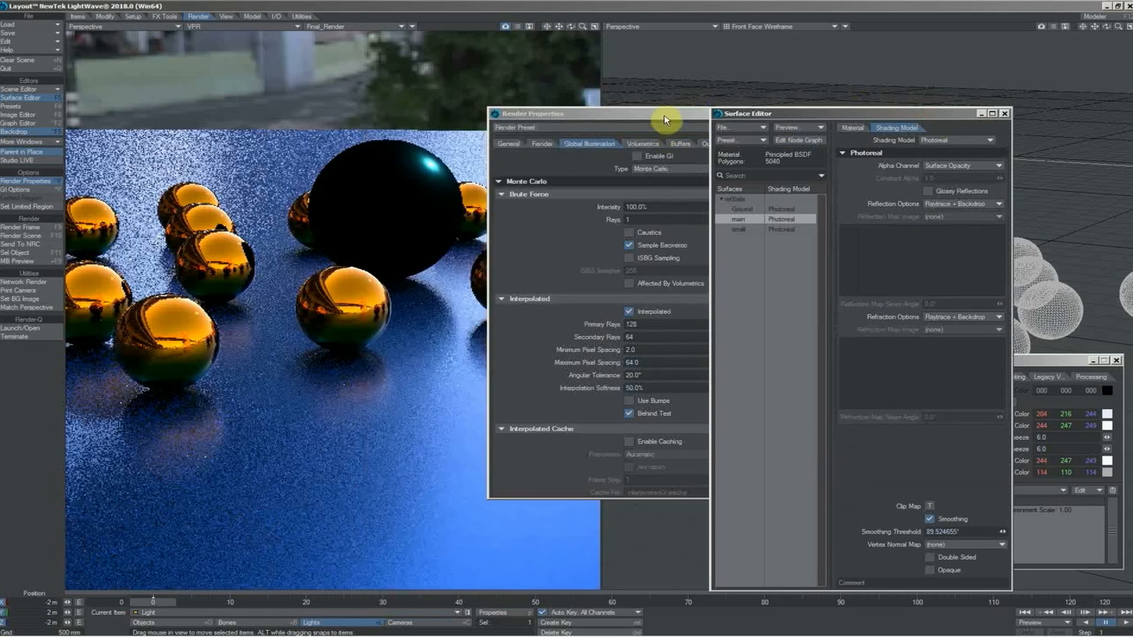
left_click_drag(665, 116, 805, 50)
Change the selected light's type to Area and scale it uniformly to about 1.958.
left_click(935, 197)
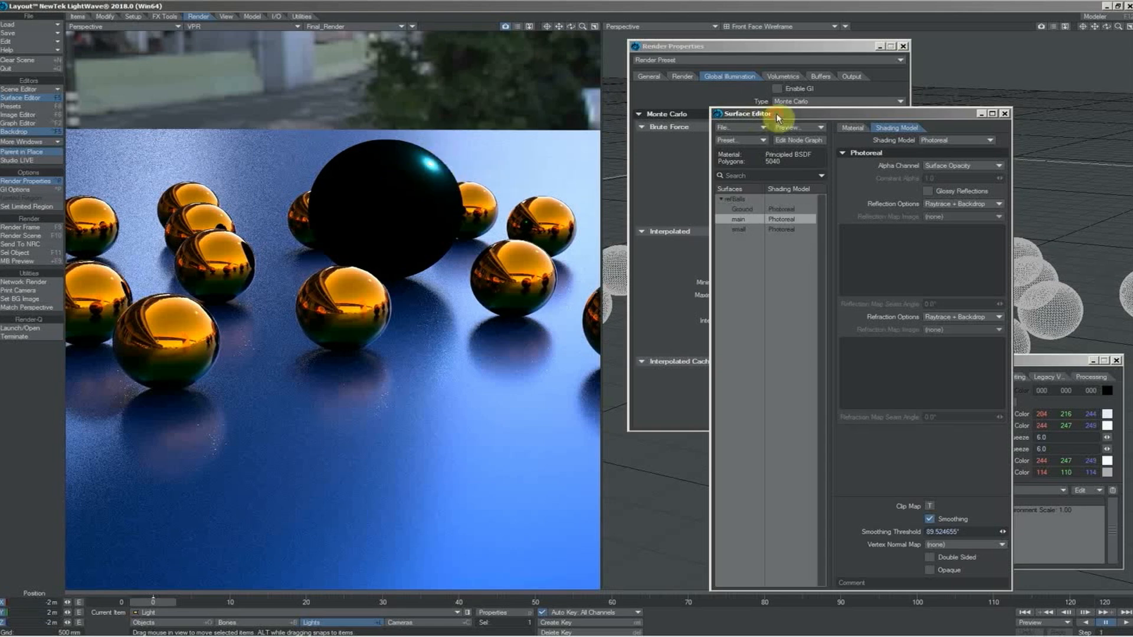
left_click_drag(776, 116, 567, 128)
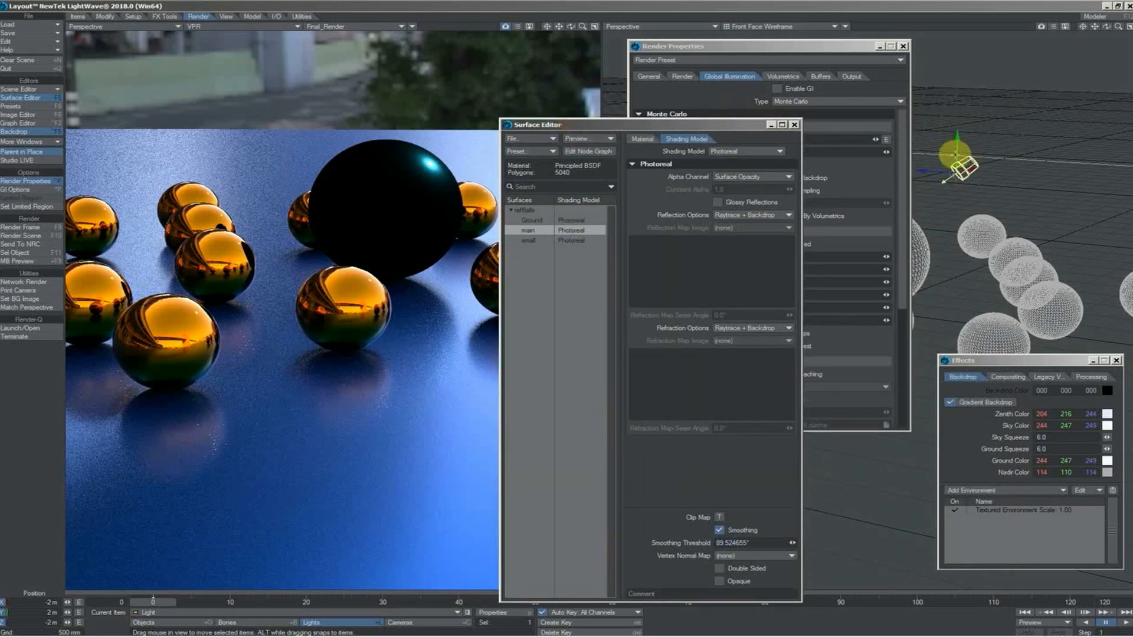
key("p")
left_click(1037, 356)
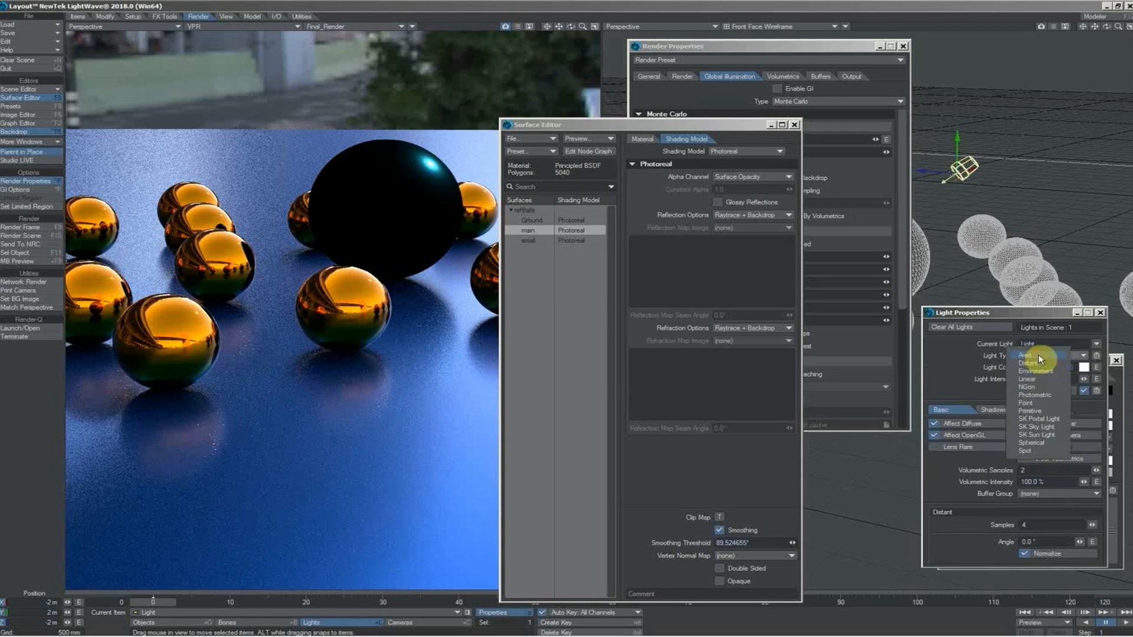
left_click(1037, 355)
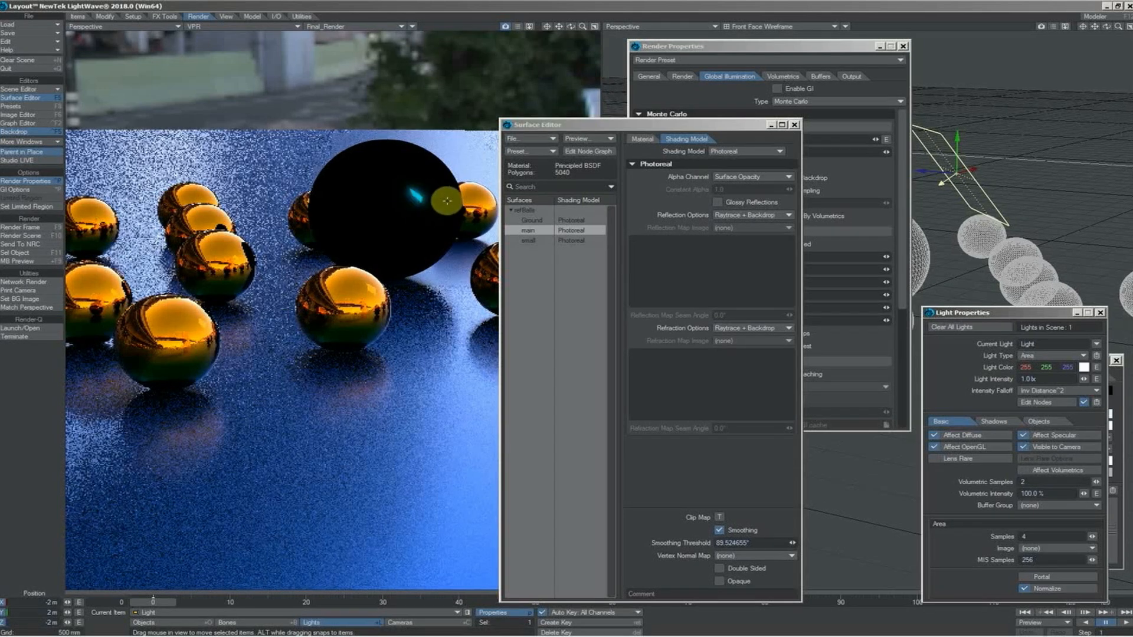
key("shift+h")
mouse_move(985, 170)
left_mouse_down()
mouse_move(1131, 44)
mouse_move(983, 170)
left_mouse_up()
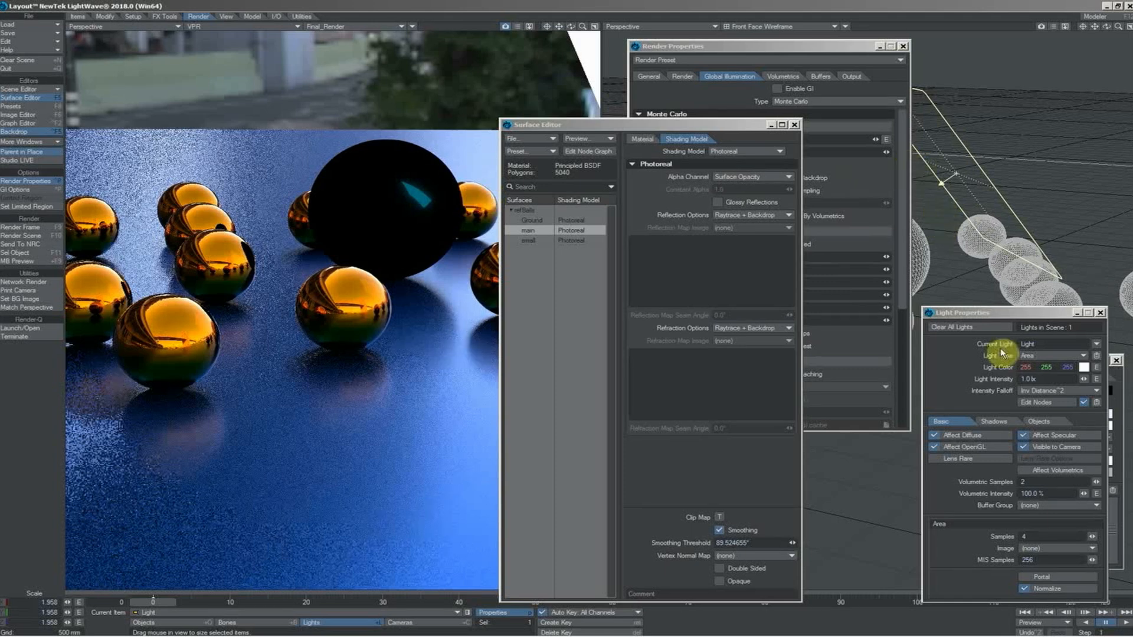
Try the light as an Environment type, switching its Sample Backdrop option off and back on.
left_click(1030, 356)
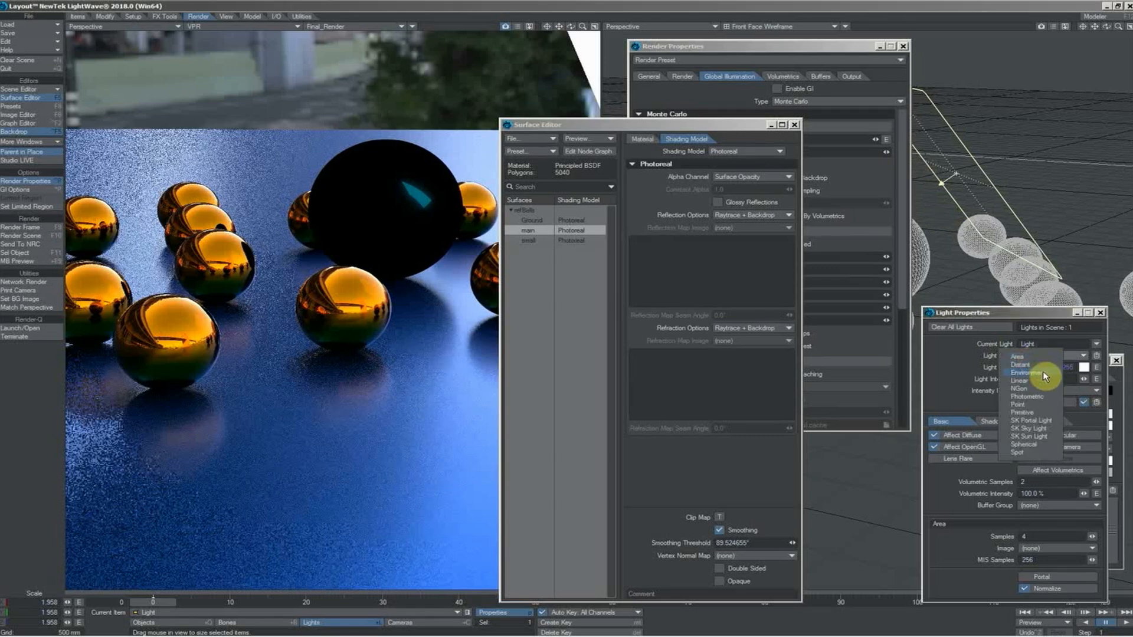
left_click(1026, 372)
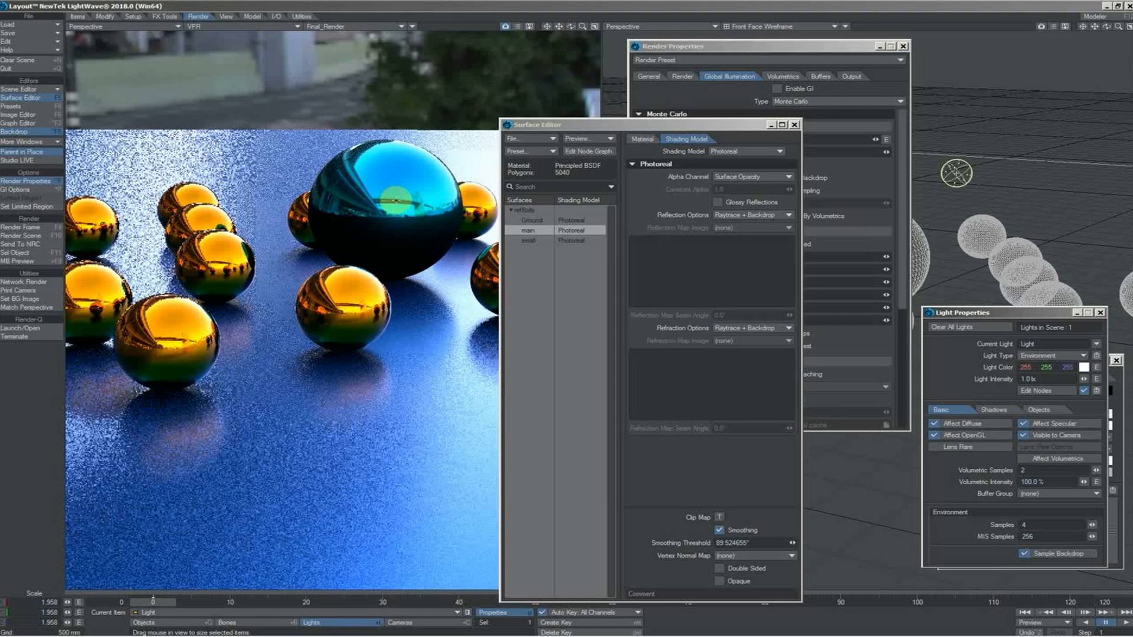
left_click(1027, 555)
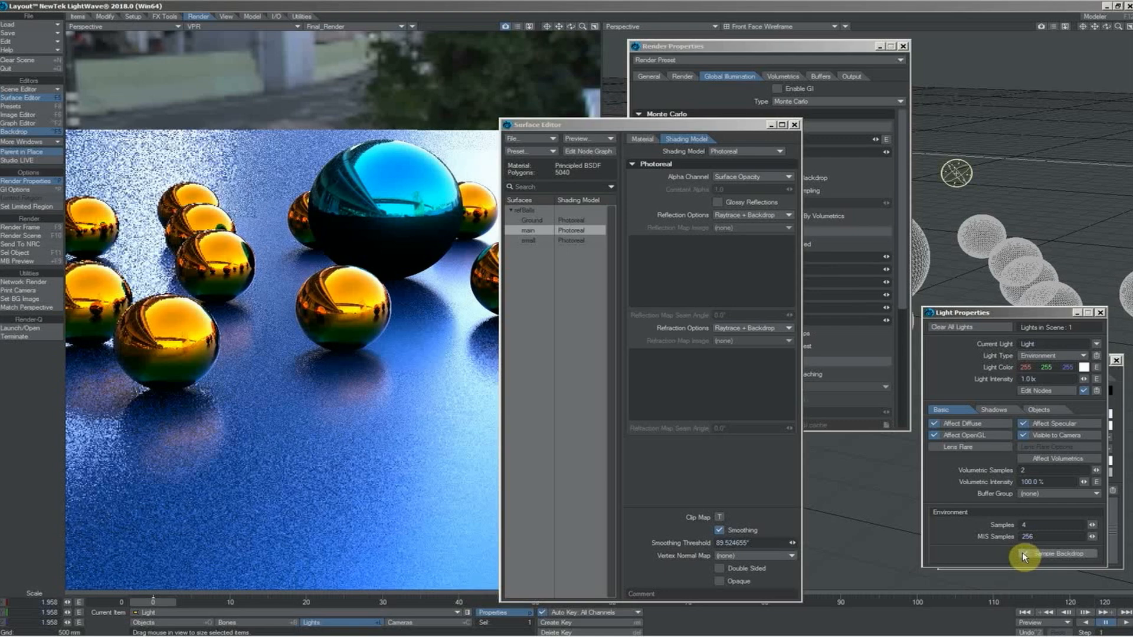
left_click(1024, 556)
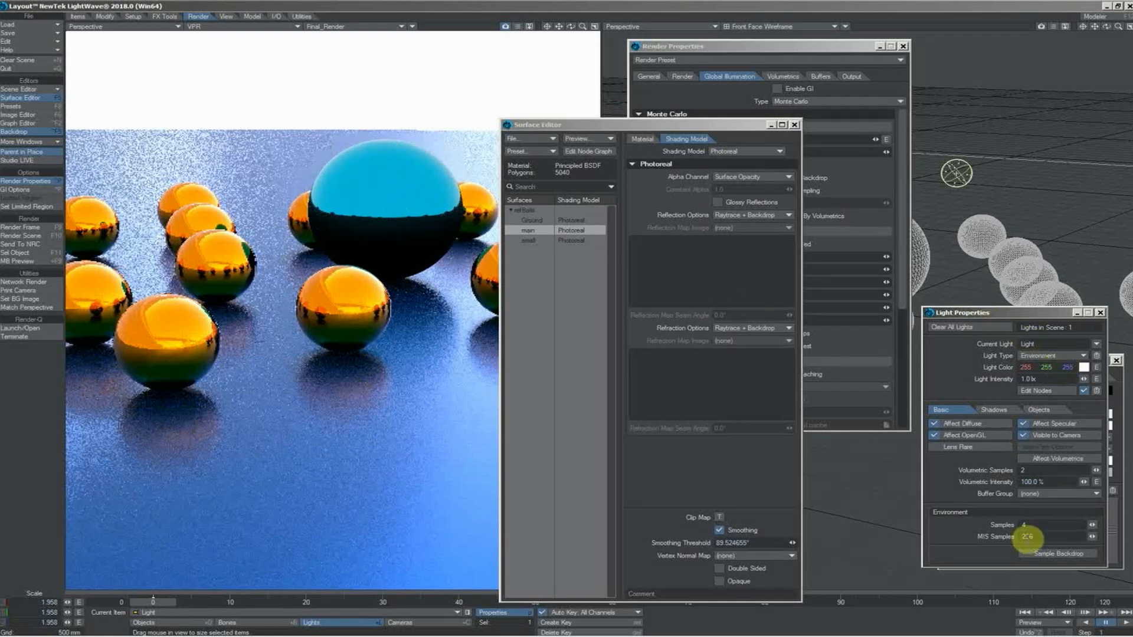
left_click(1025, 555)
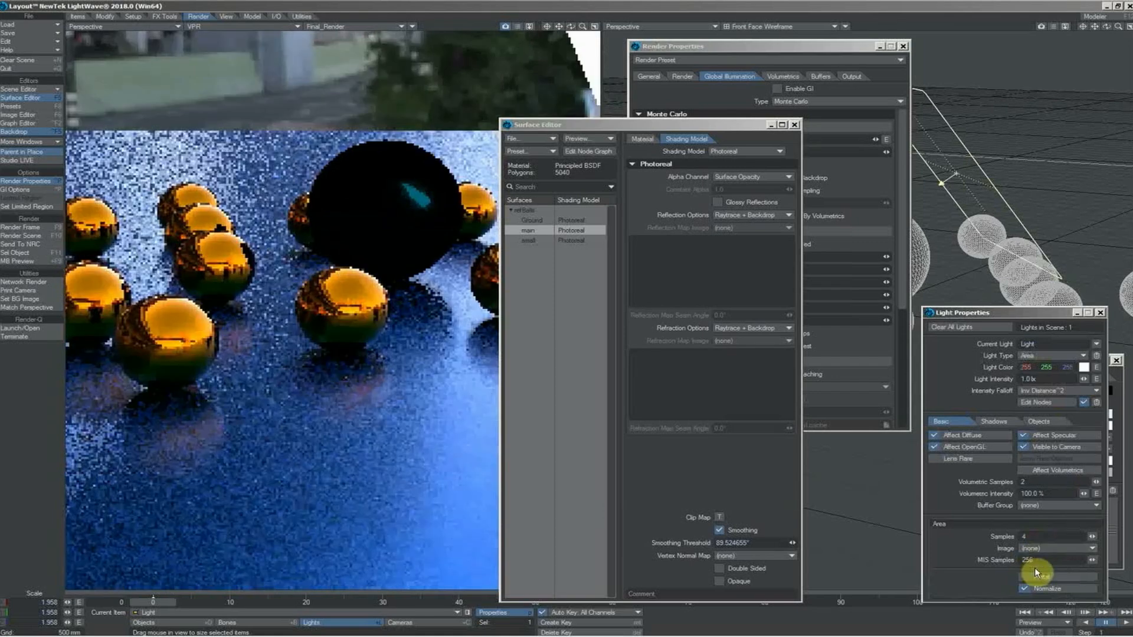
Return the light to the Area type and enable its Portal option, inspecting its highlight on the main ball.
left_click(1026, 577)
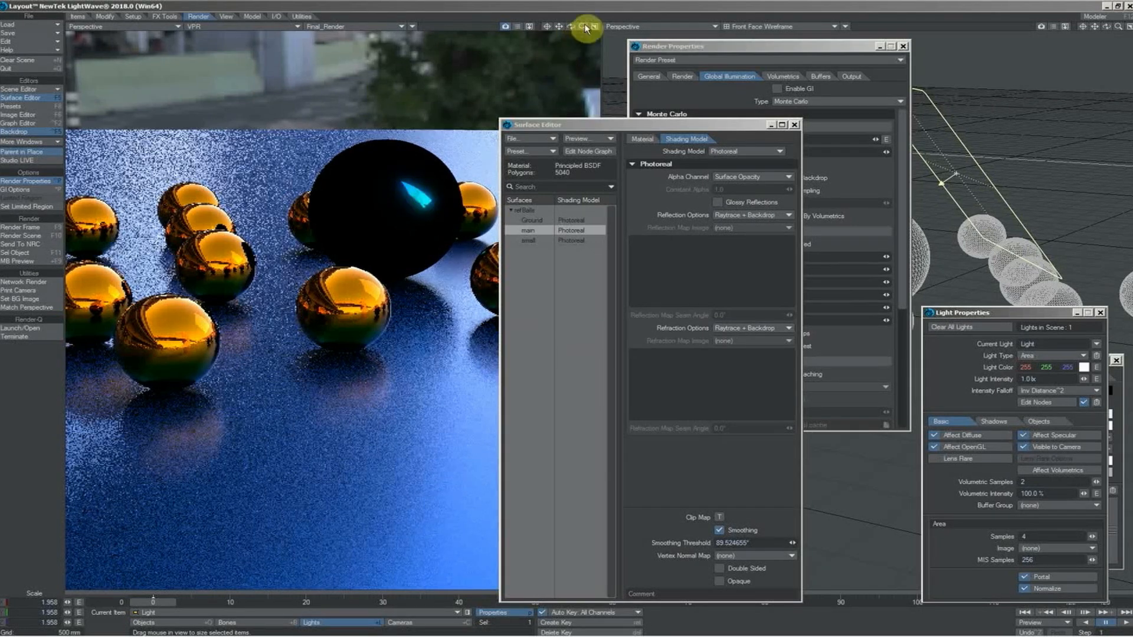
left_click_drag(587, 25, 715, 2)
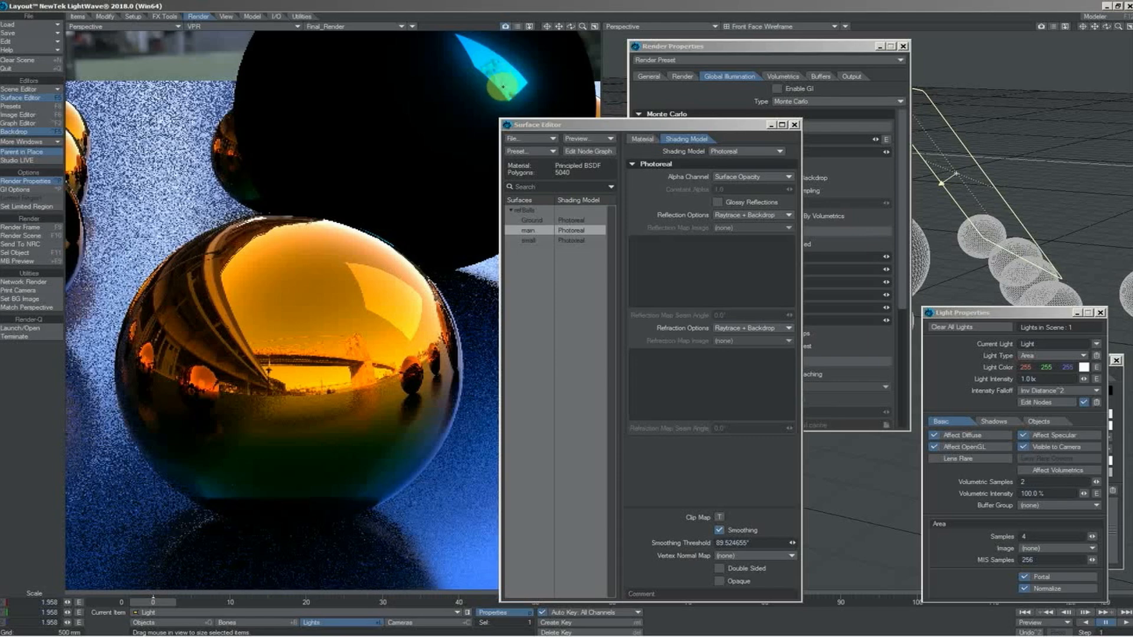
left_click_drag(578, 26, 476, 52)
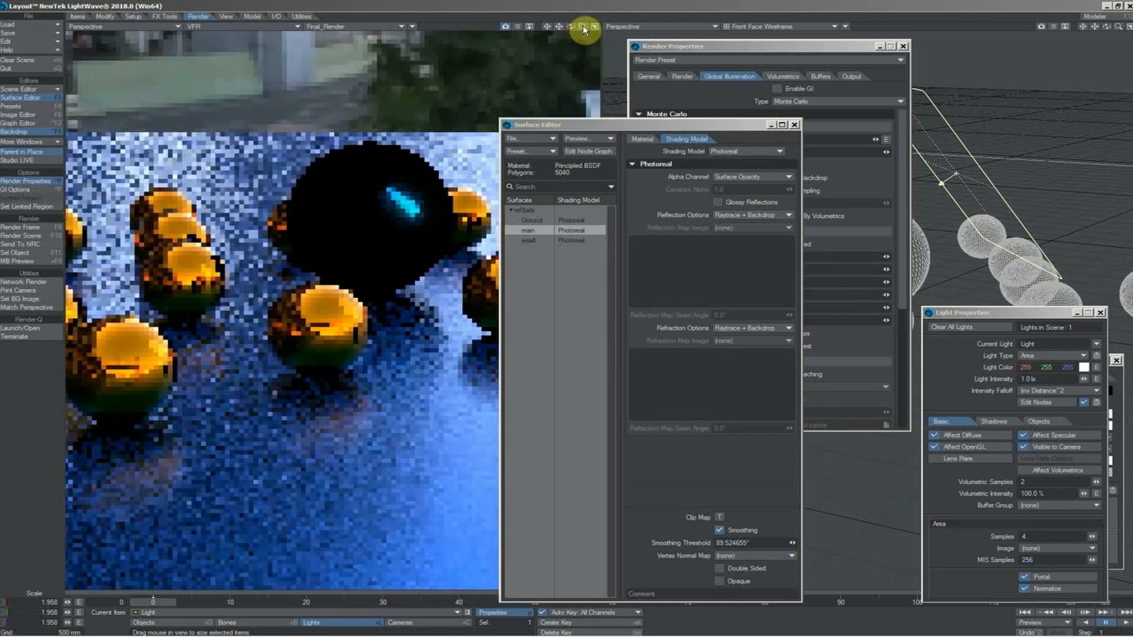
Switch the main surface to the Standard material and set its glossiness and specular to 100%.
left_click(718, 202)
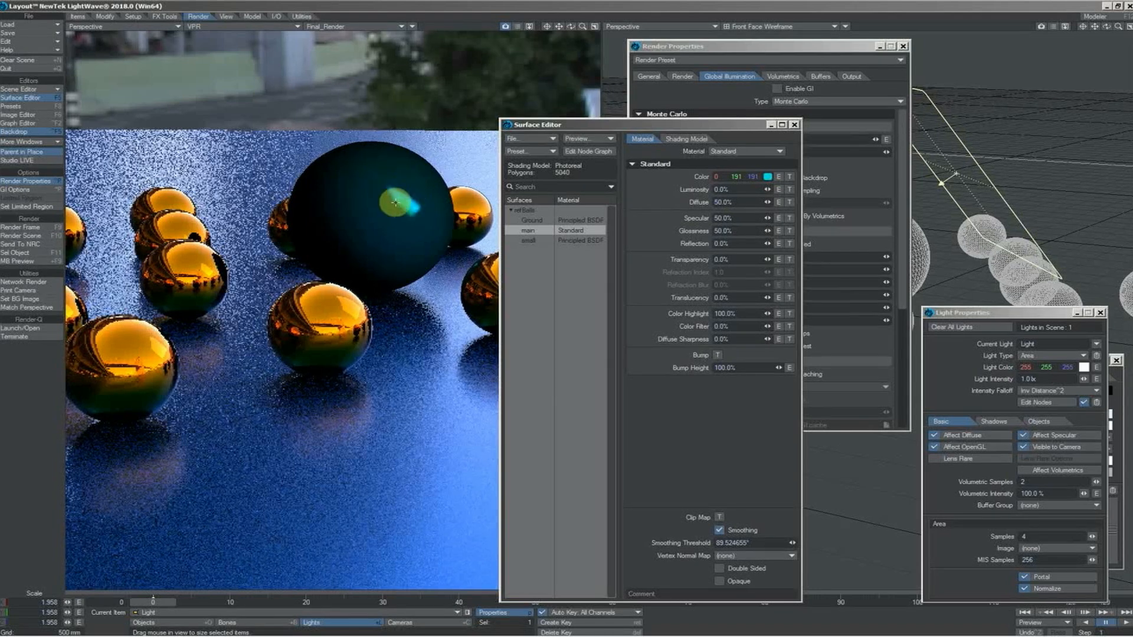
left_click(731, 232)
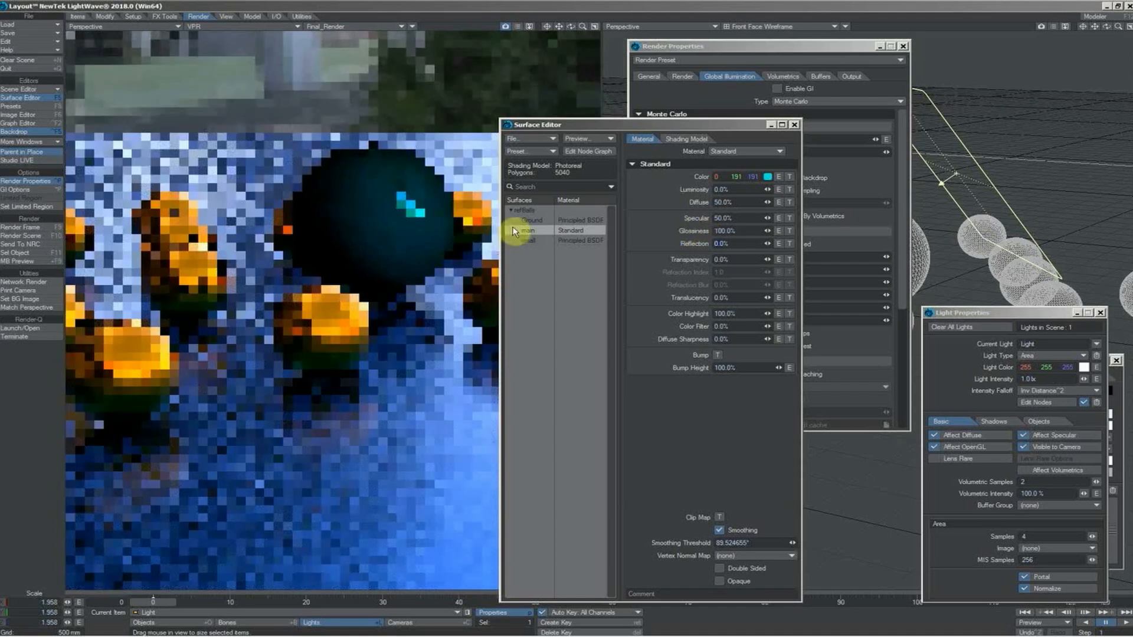
left_click_drag(732, 219, 693, 219)
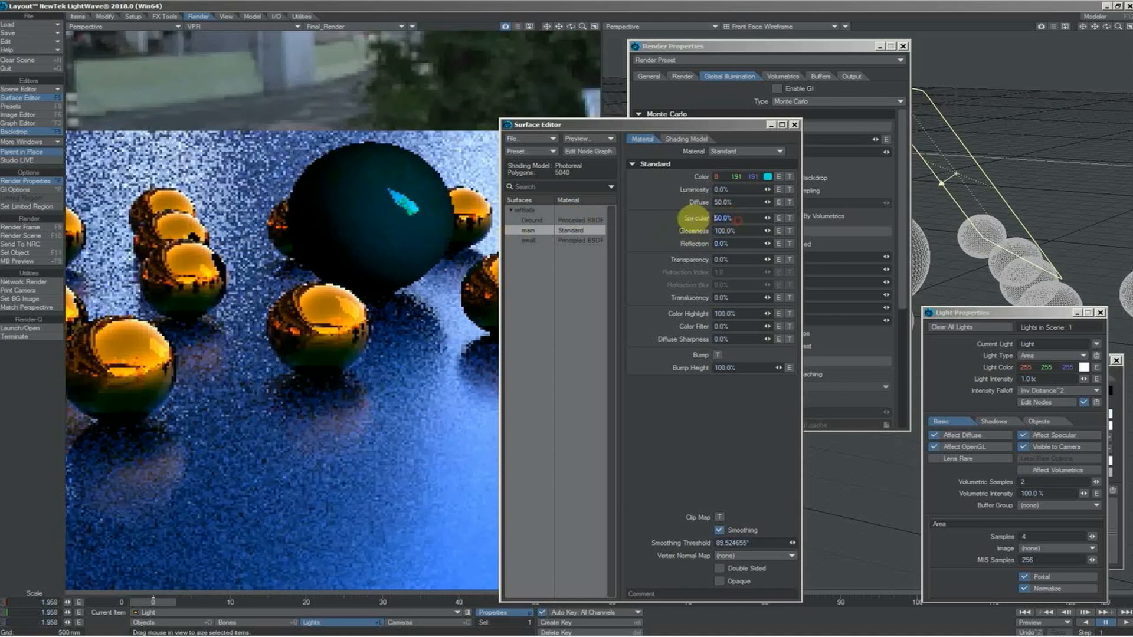
type("100")
key("Tab")
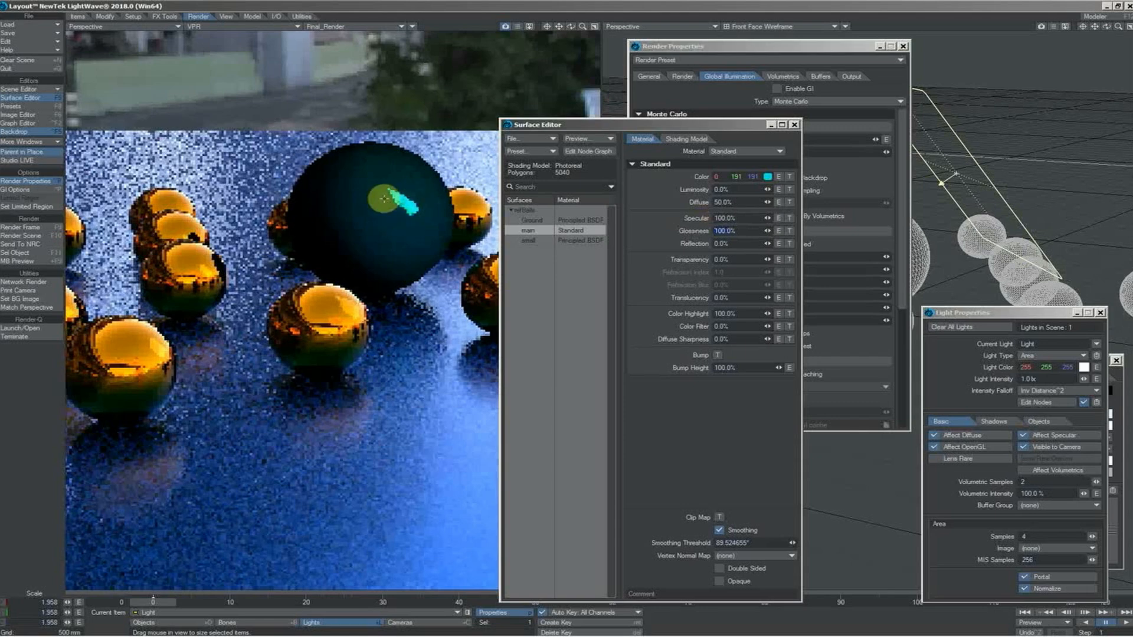
Enable glossy reflections in the main surface's Photoreal shading model.
left_click(688, 139)
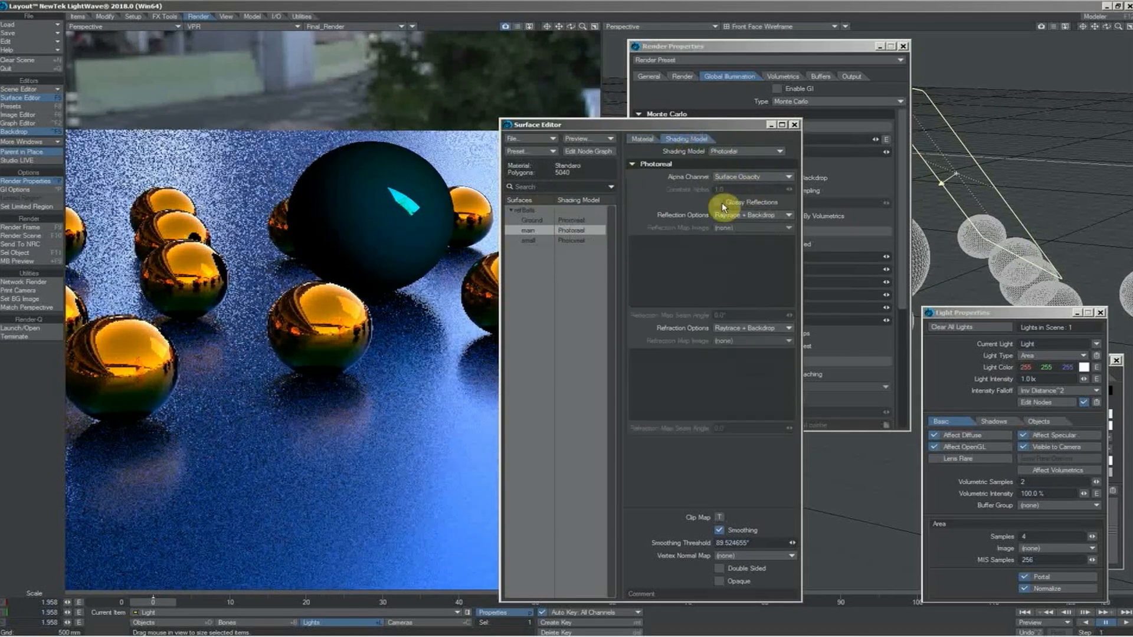
left_click(718, 204)
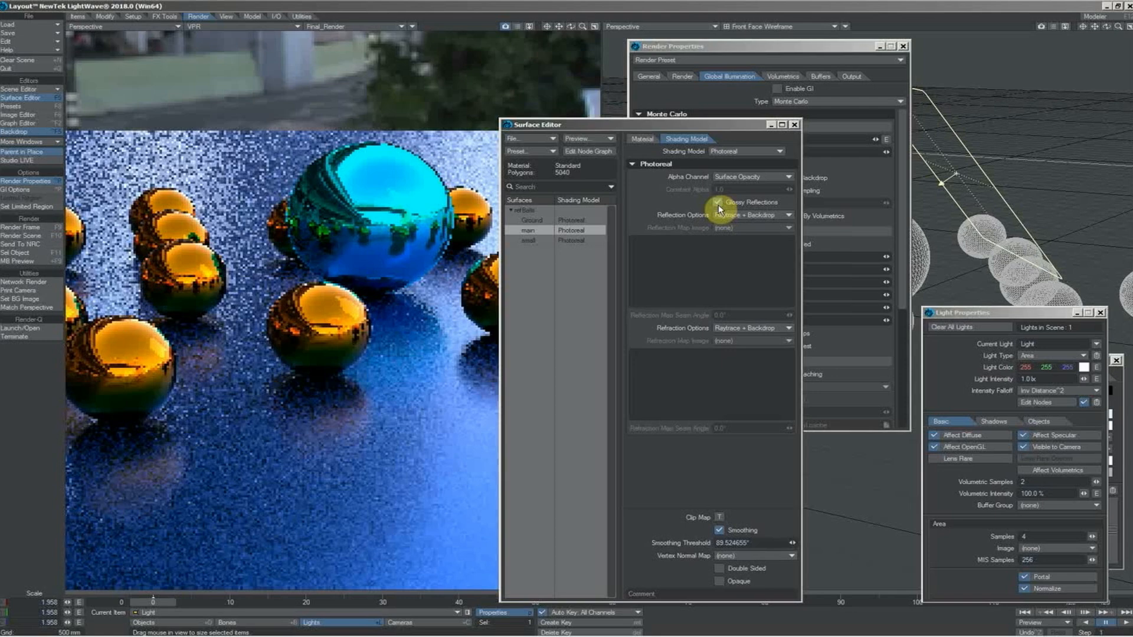
Turn off glossy reflections in the main surface's shading model and set its Standard material's Reflection to 50%.
left_click(718, 204)
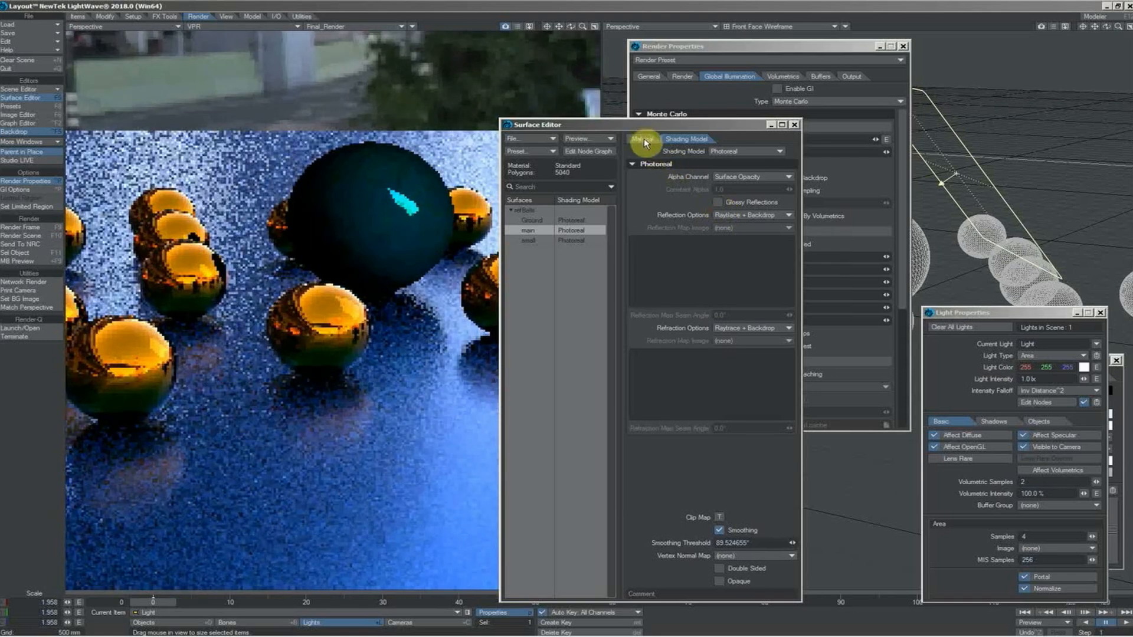
left_click(643, 139)
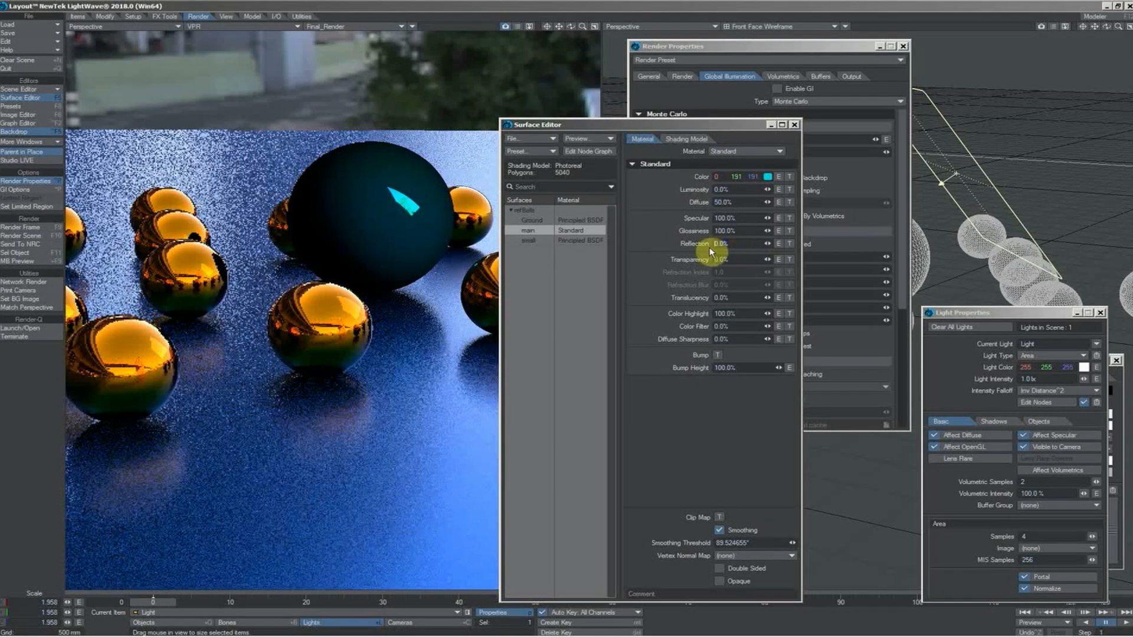
key("Return")
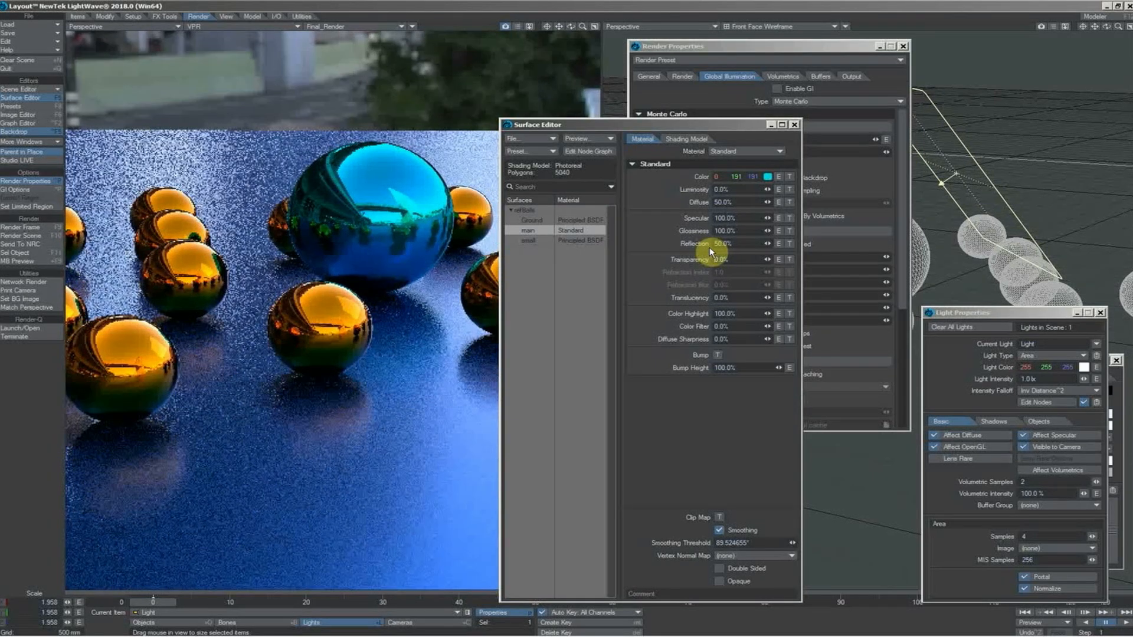
Change the main surface's material to Principled BSDF and enable Glossy Reflections in its Photoreal shading model.
left_click(724, 152)
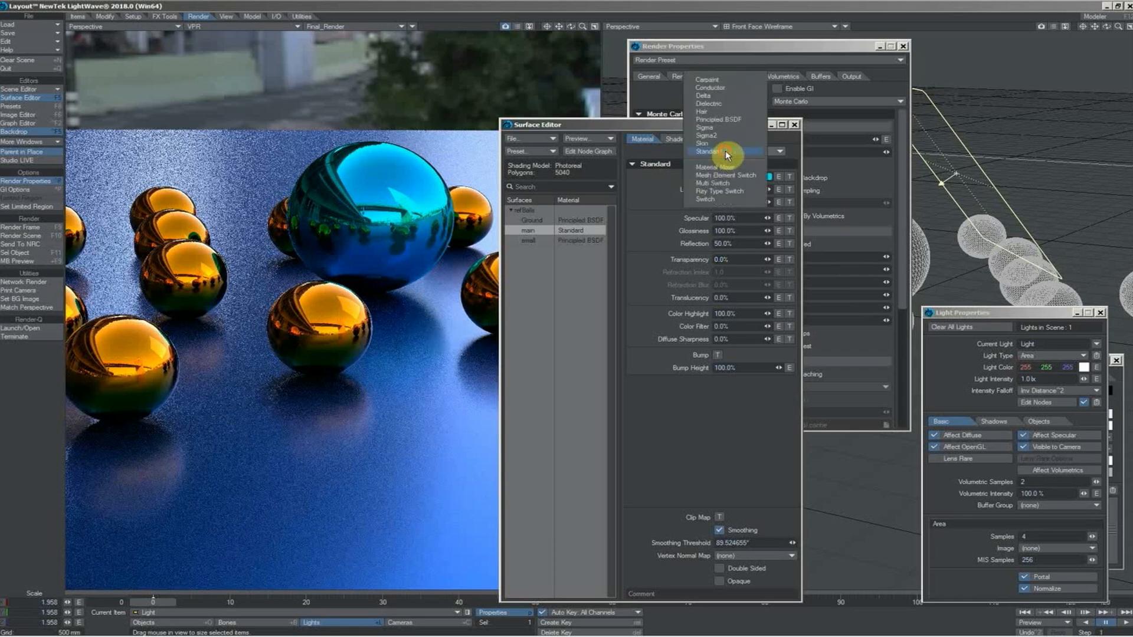
left_click(734, 119)
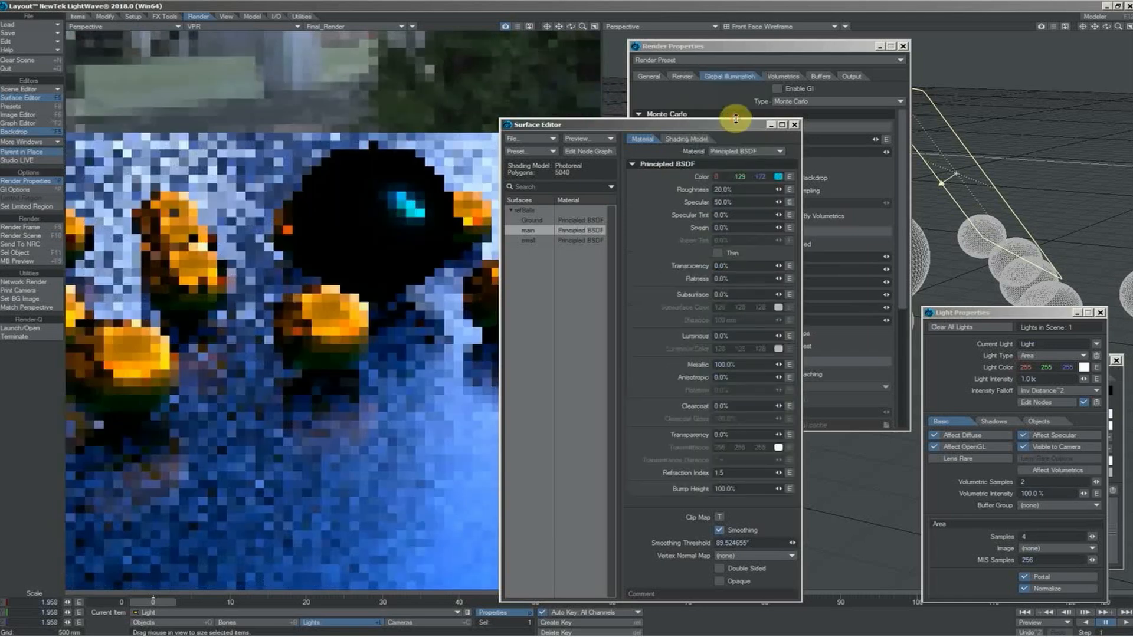
left_click(685, 139)
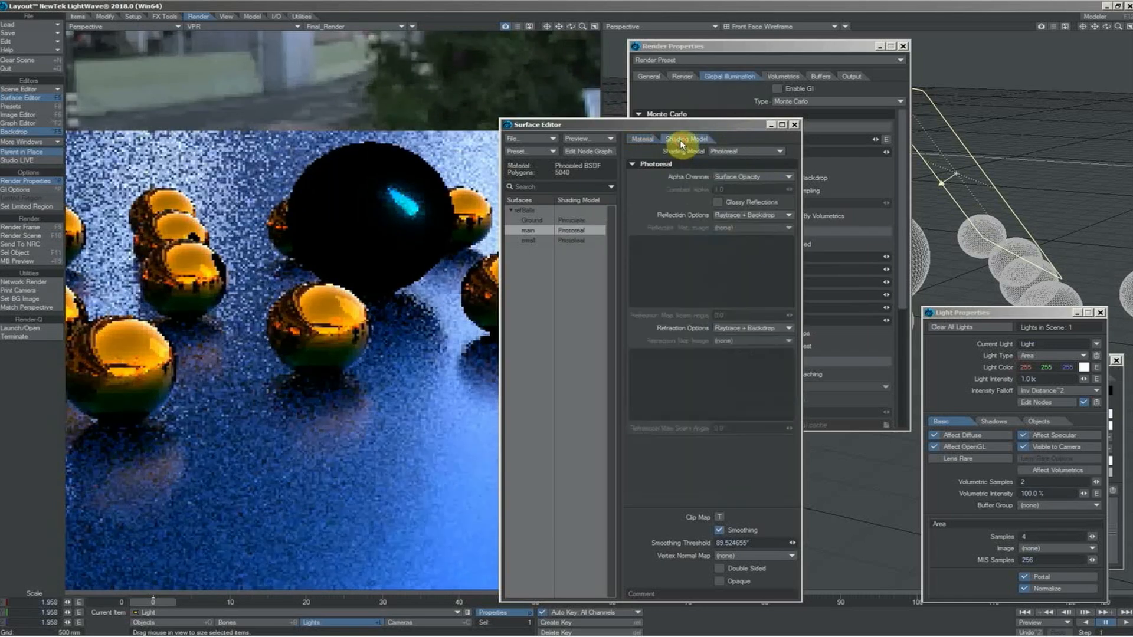
left_click(716, 202)
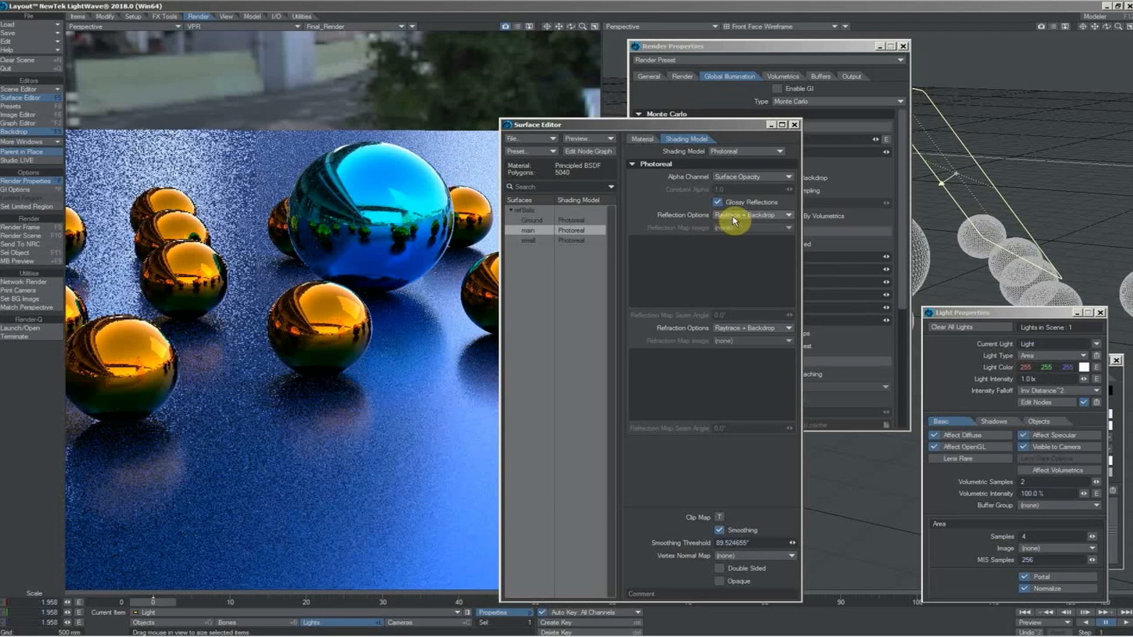
Set the main surface's Reflection Options to Raytrace Only and change the light type to Environment.
left_click(734, 221)
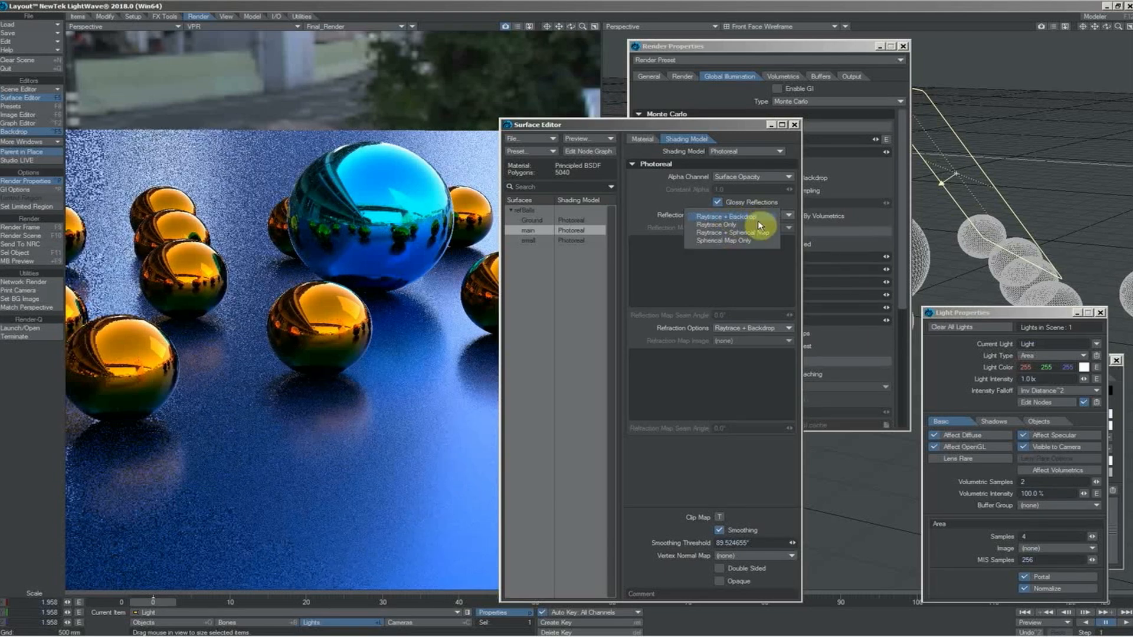
left_click(759, 224)
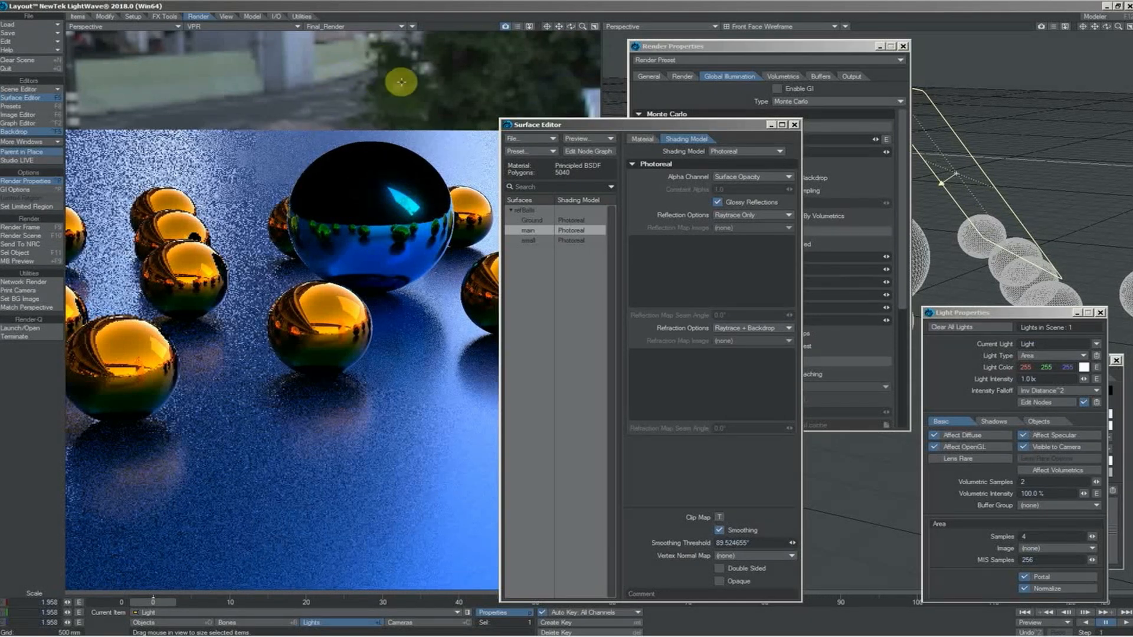
left_click(1036, 355)
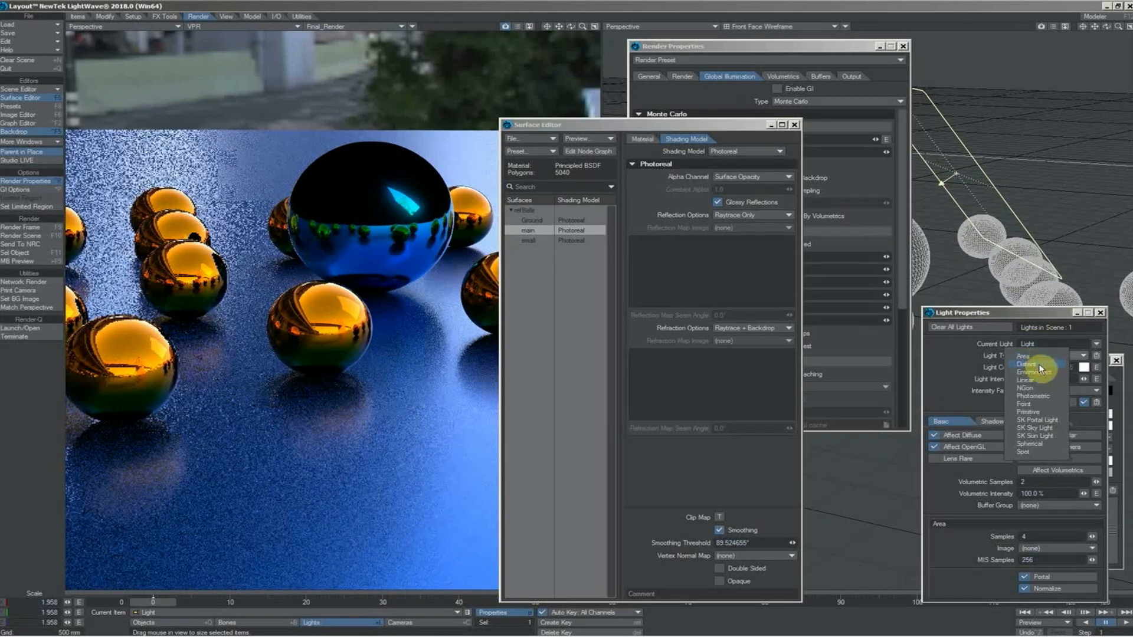
left_click(1043, 374)
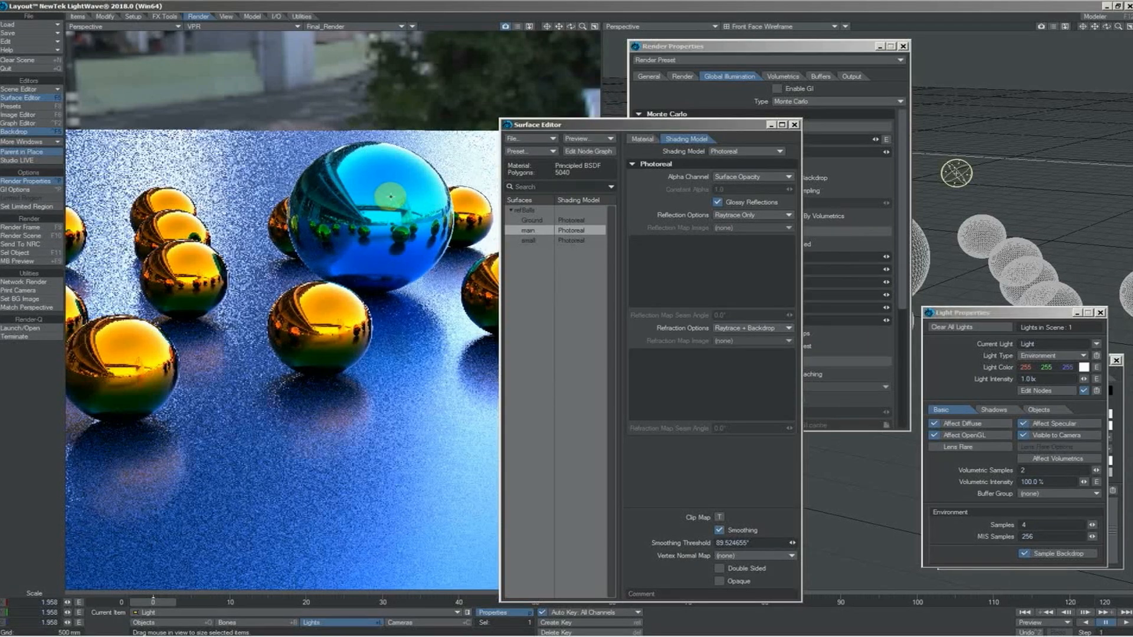
Set the main surface's Reflection Options back to Raytrace + Backdrop and inspect the reflections on the main ball up close.
left_click(738, 214)
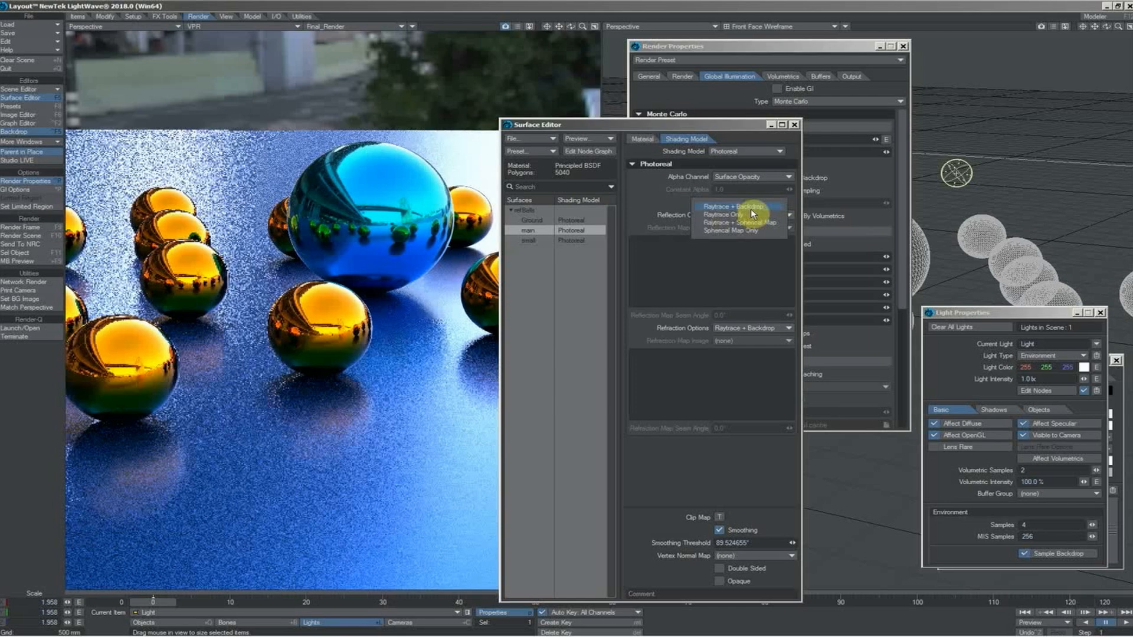
left_click(750, 208)
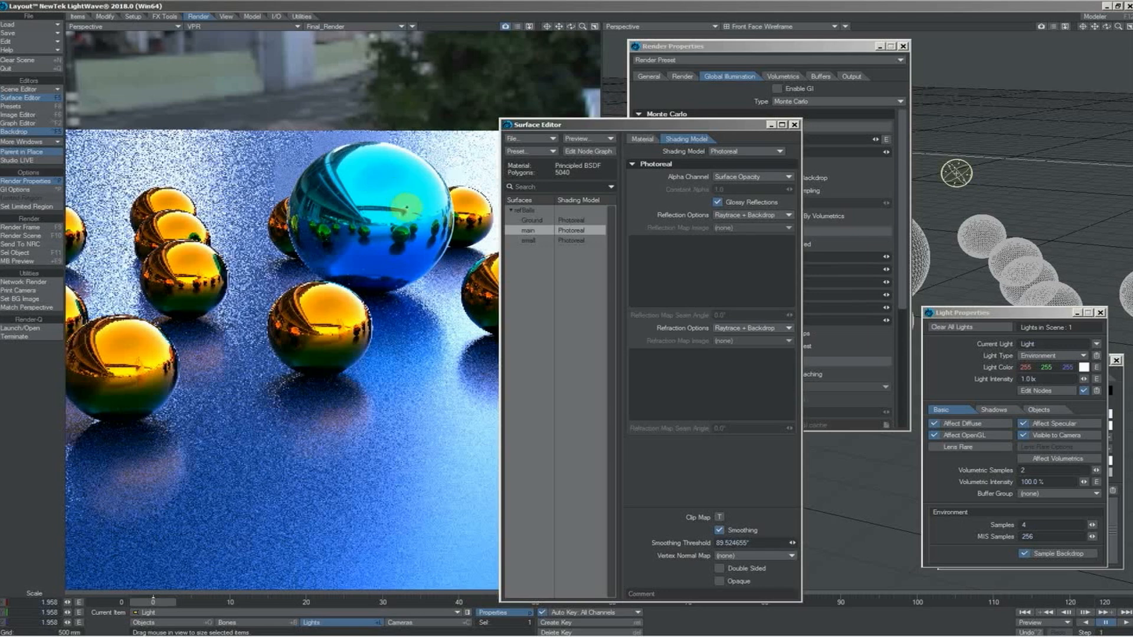
left_click(604, 28)
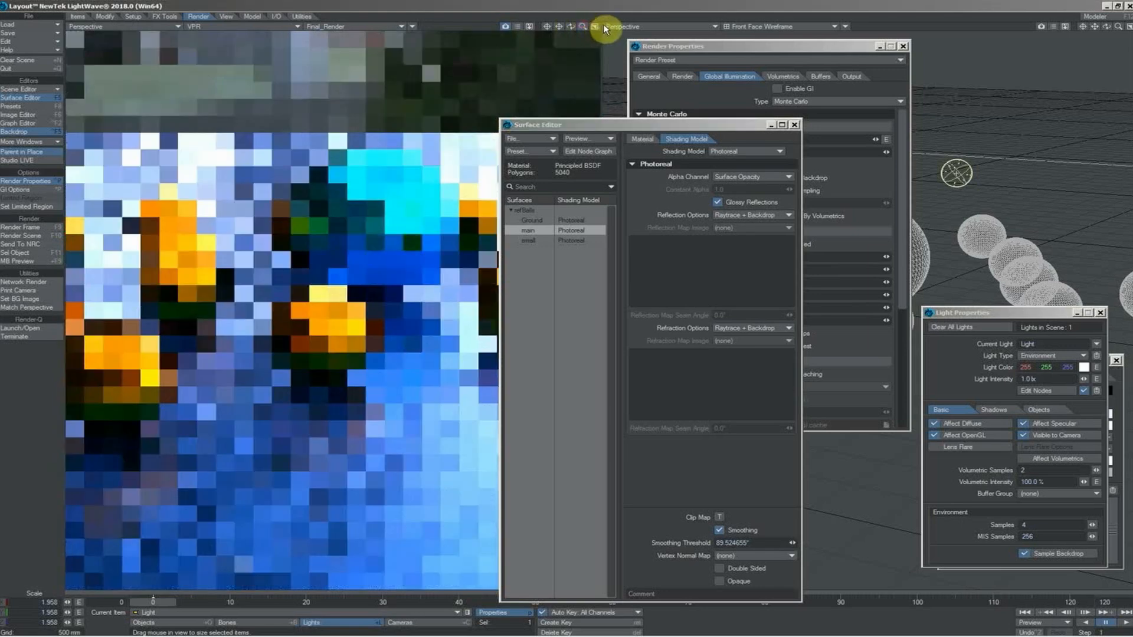
left_click_drag(604, 27, 627, 30)
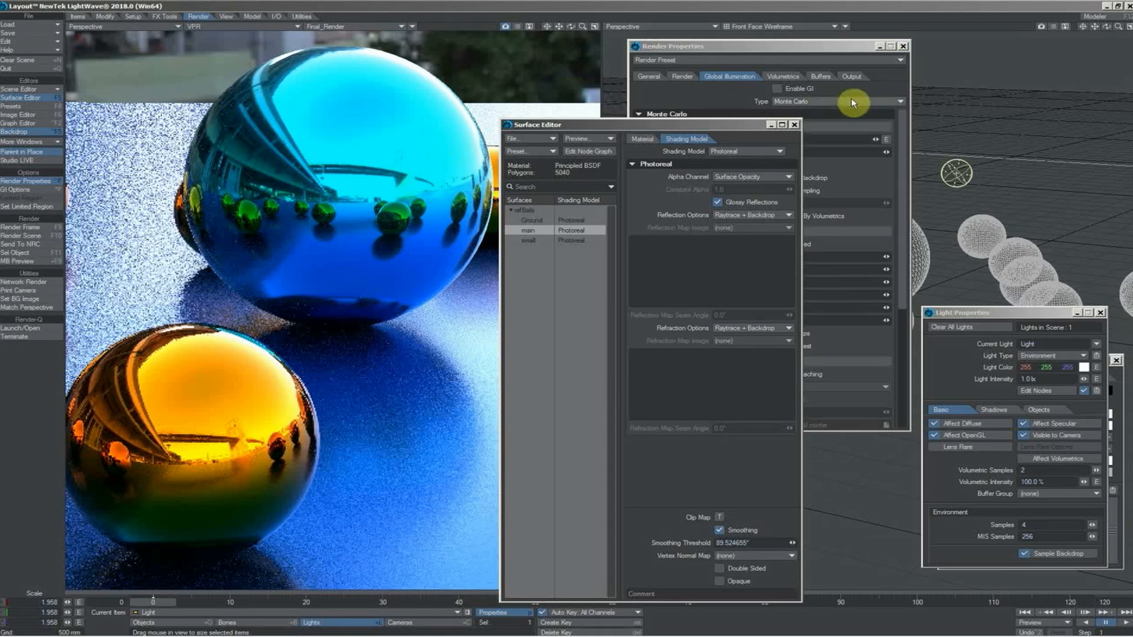
left_click(956, 171)
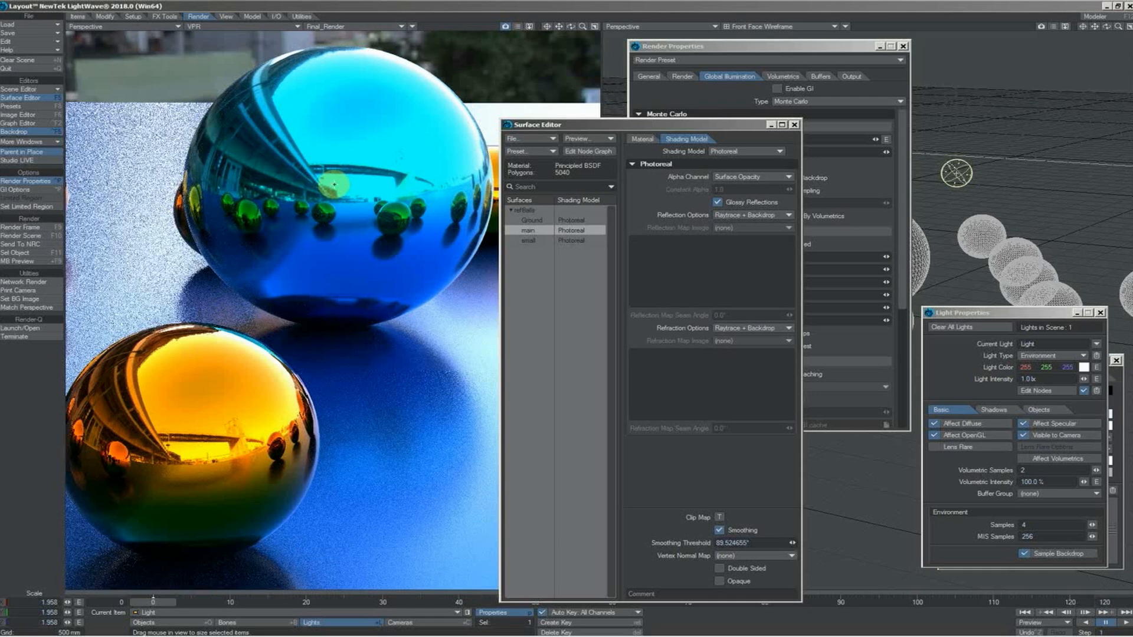
Review the main surface's Principled BSDF settings and turn off Glossy Reflections in its Photoreal shading model.
left_click(642, 138)
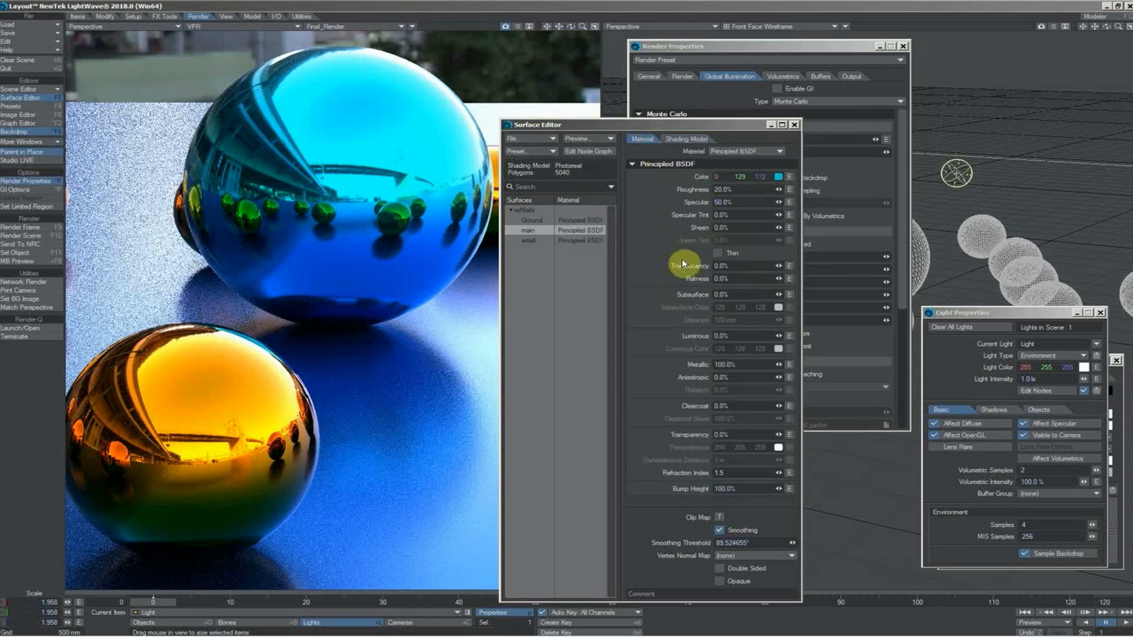
left_click(678, 139)
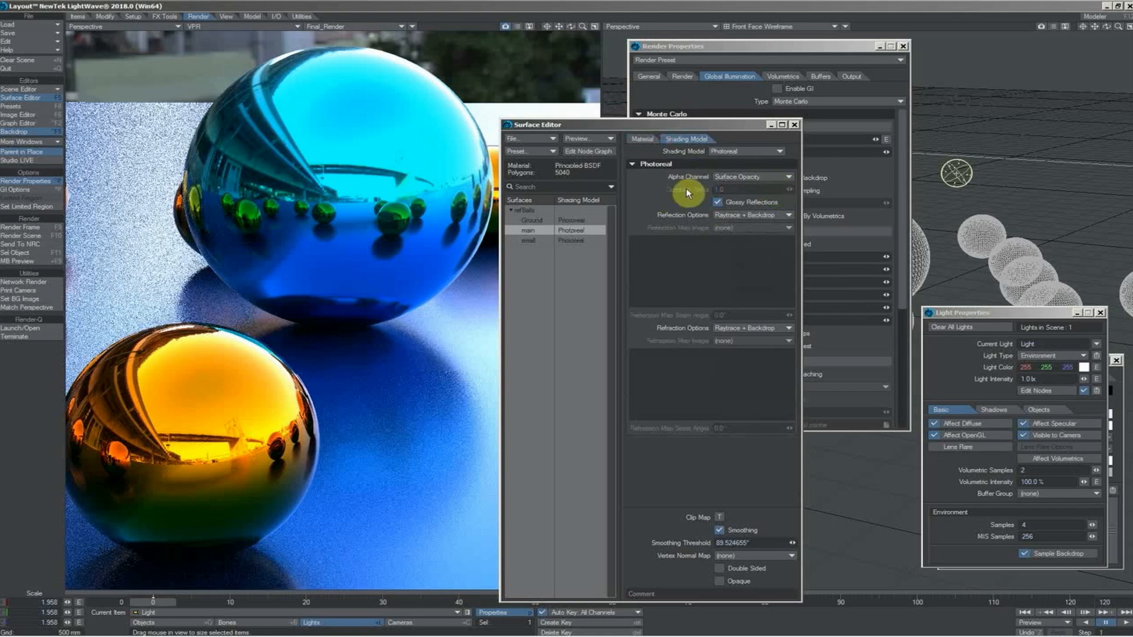
left_click(718, 203)
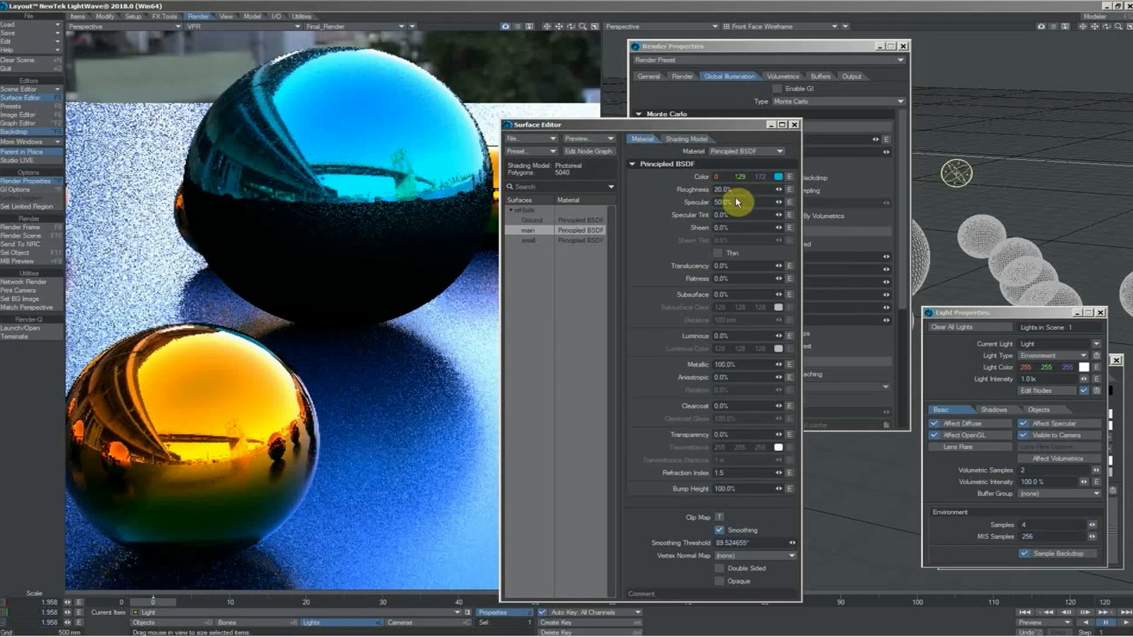
Set the main surface's Specular and Metallic to 0% and its Transparency to 60%.
left_click_drag(735, 202, 693, 205)
type("0")
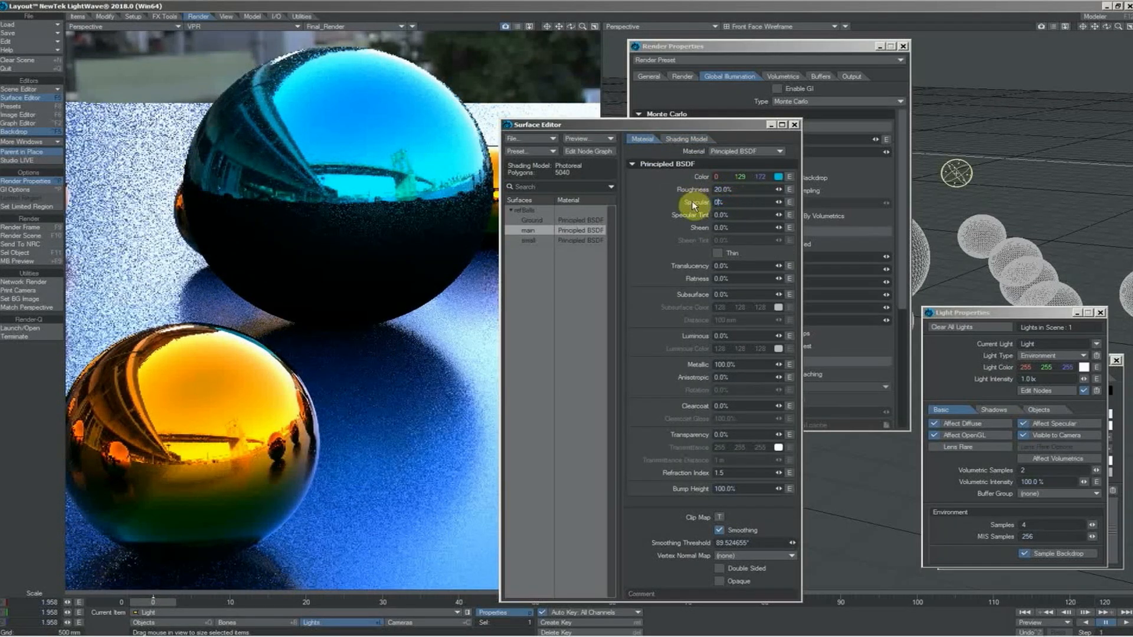
key("Tab")
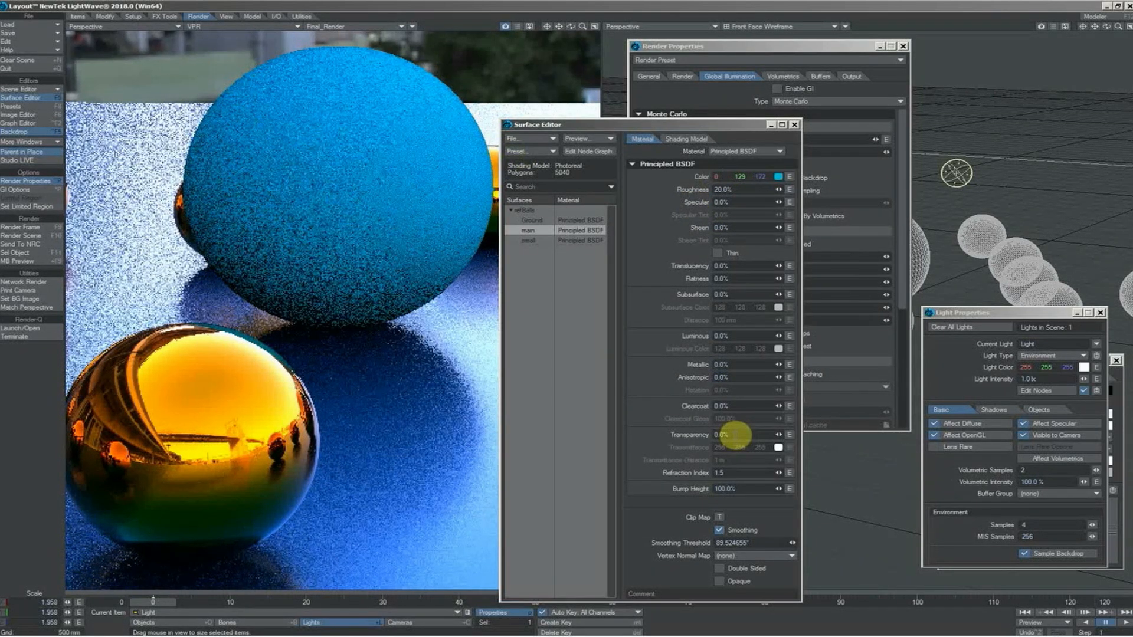
left_click(732, 434)
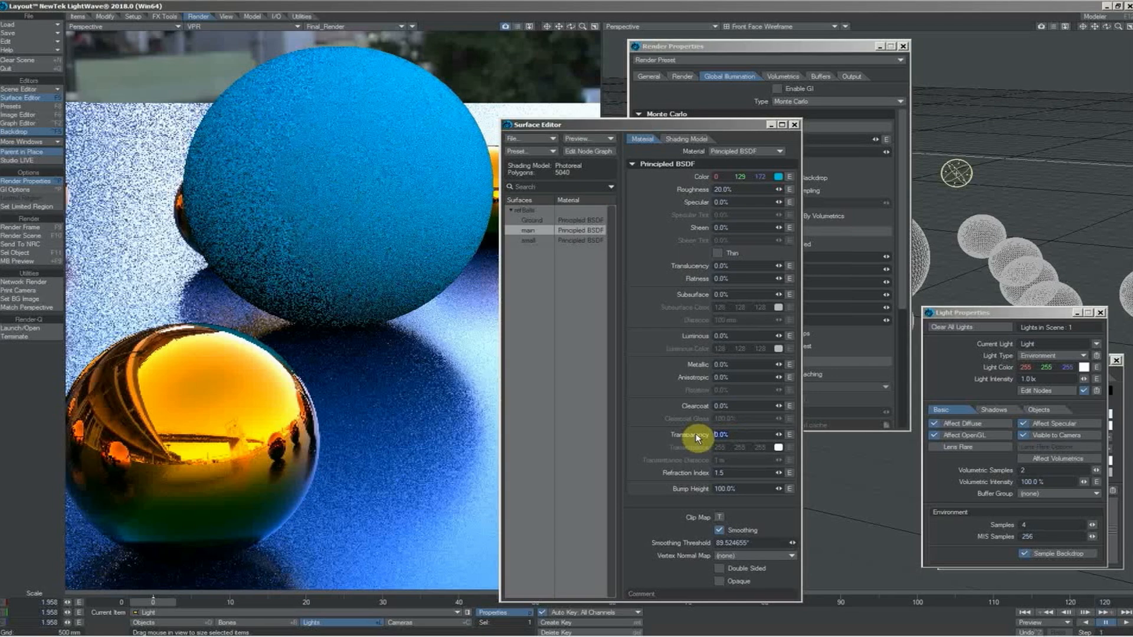
type("60")
key("Return")
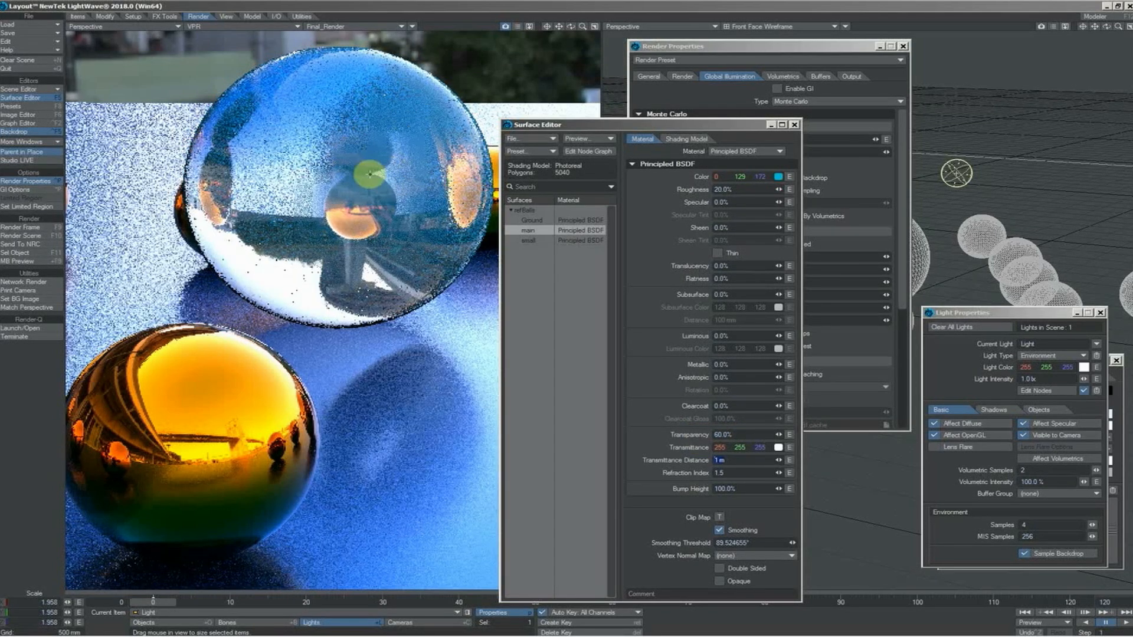
Show the main surface's shading model settings and change the light type to Distant.
left_click(686, 140)
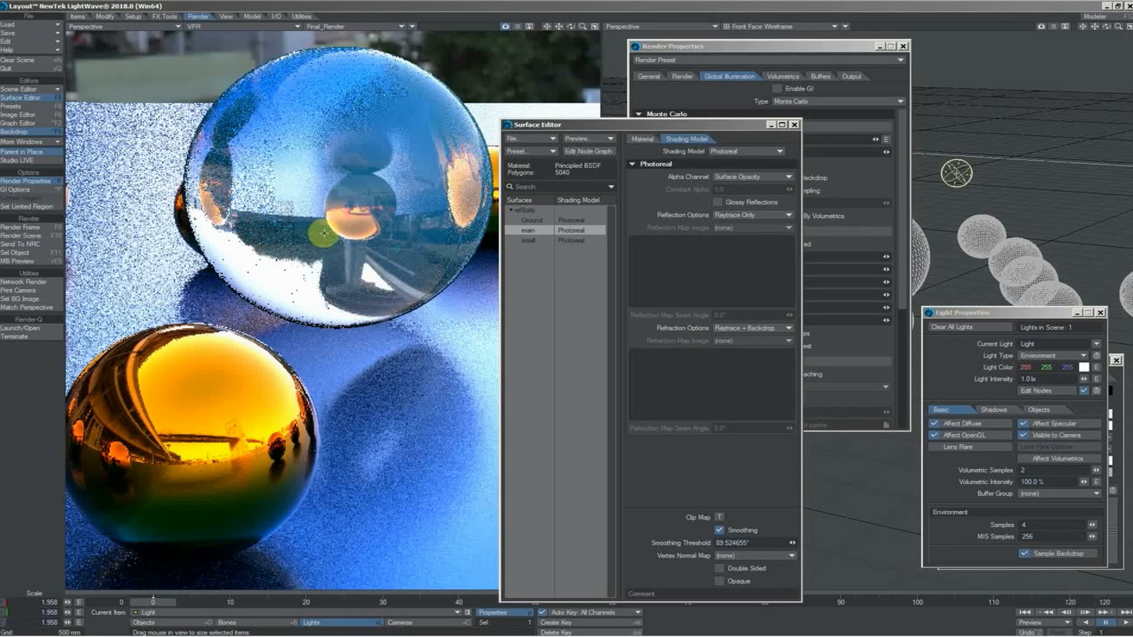
left_click(753, 328)
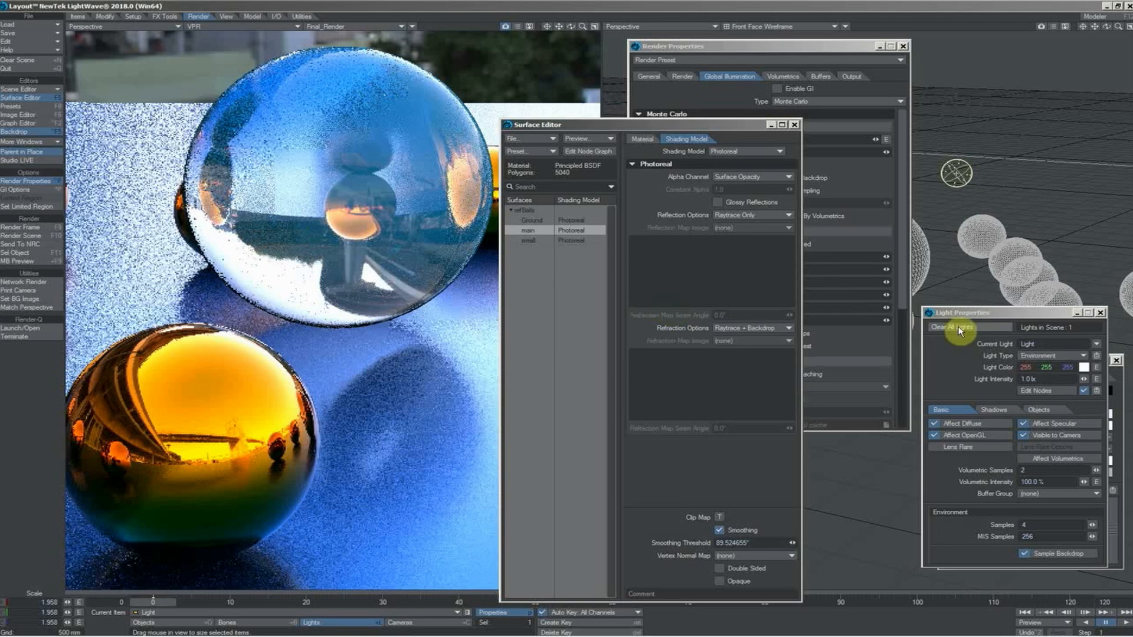
left_click(1066, 354)
left_click(1066, 354)
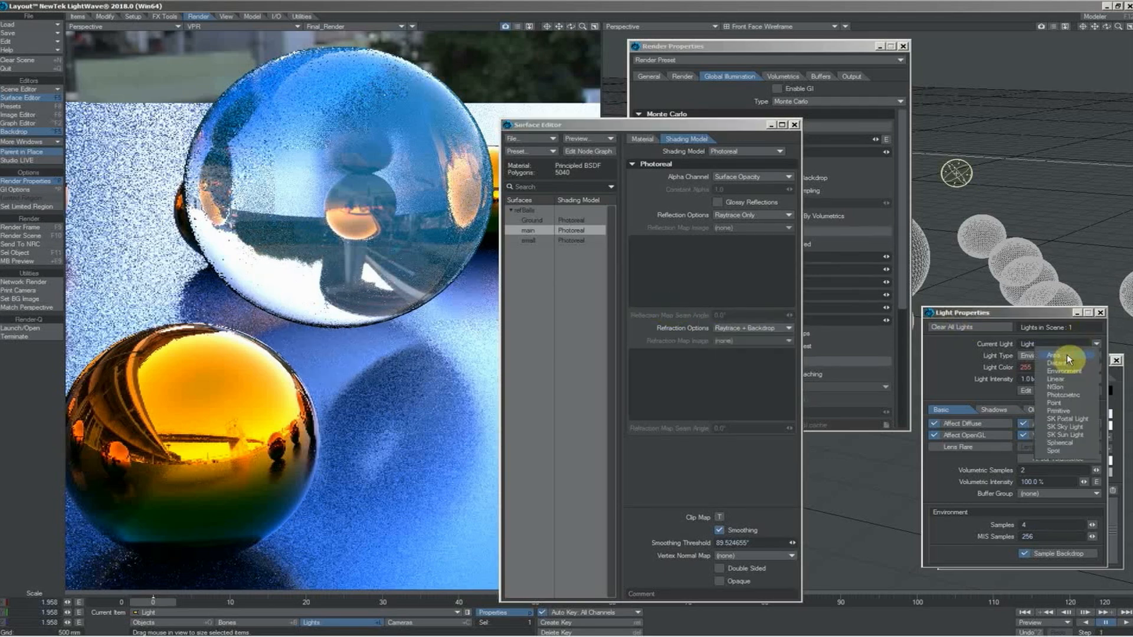
left_click(1068, 363)
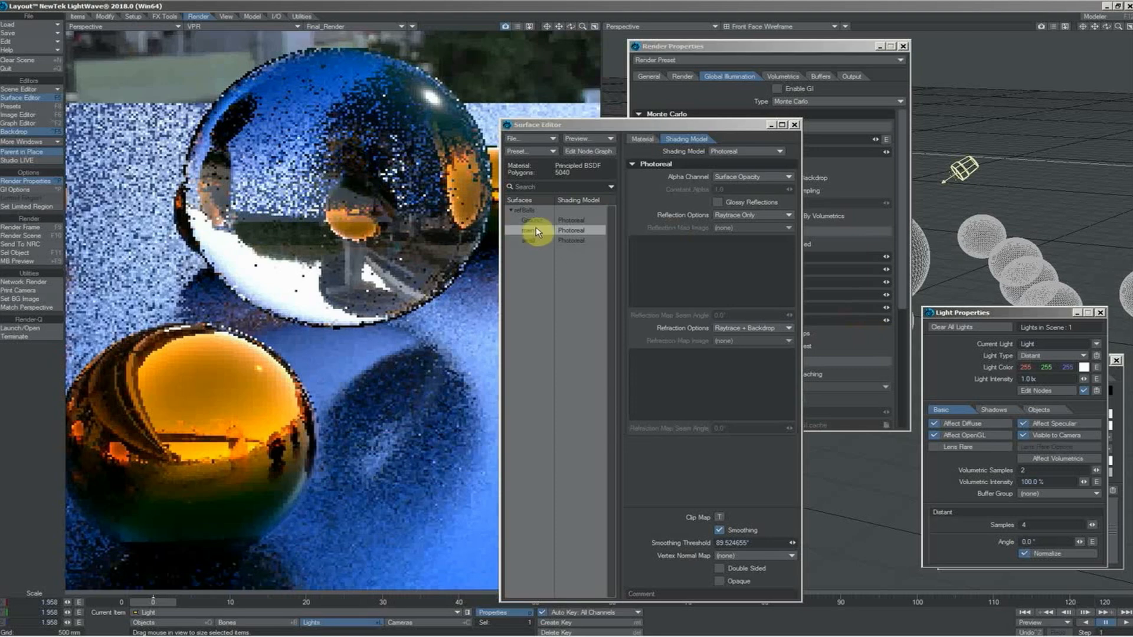
Try Raytrace Only as the main surface's Refraction Options, inspect the ball, and return to Raytrace + Backdrop.
left_click(726, 329)
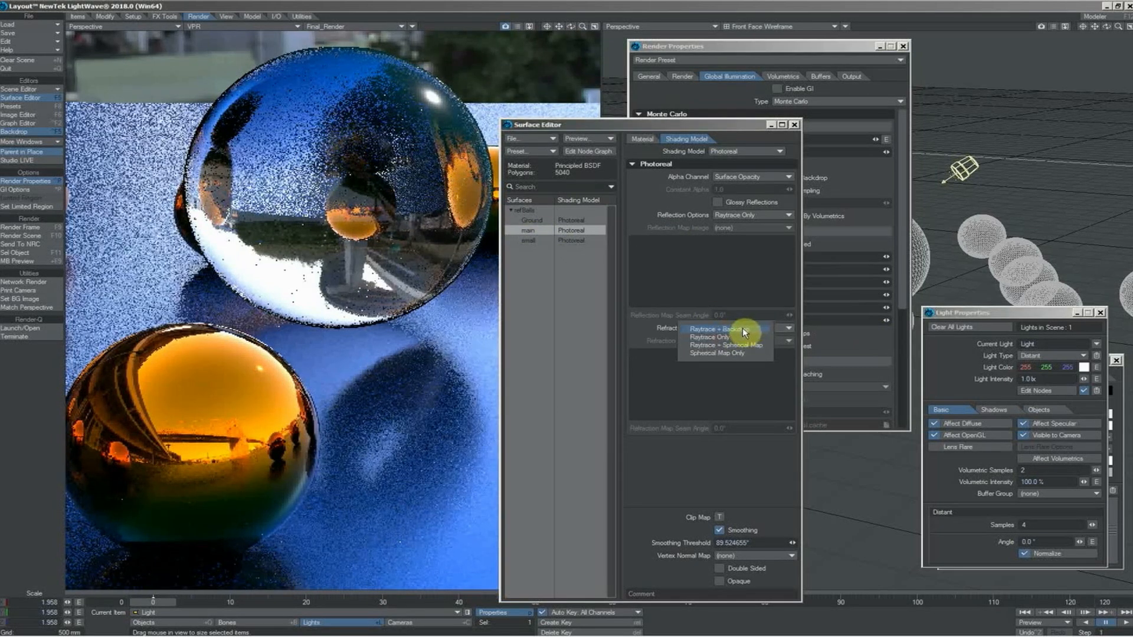
left_click(735, 336)
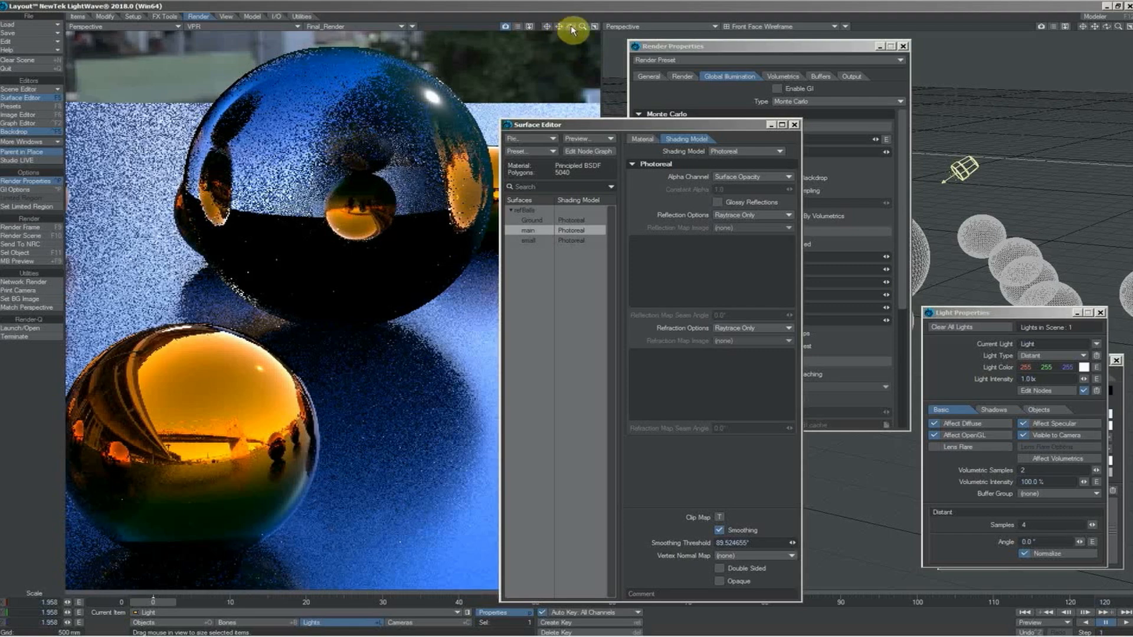
left_click_drag(570, 27, 535, 35)
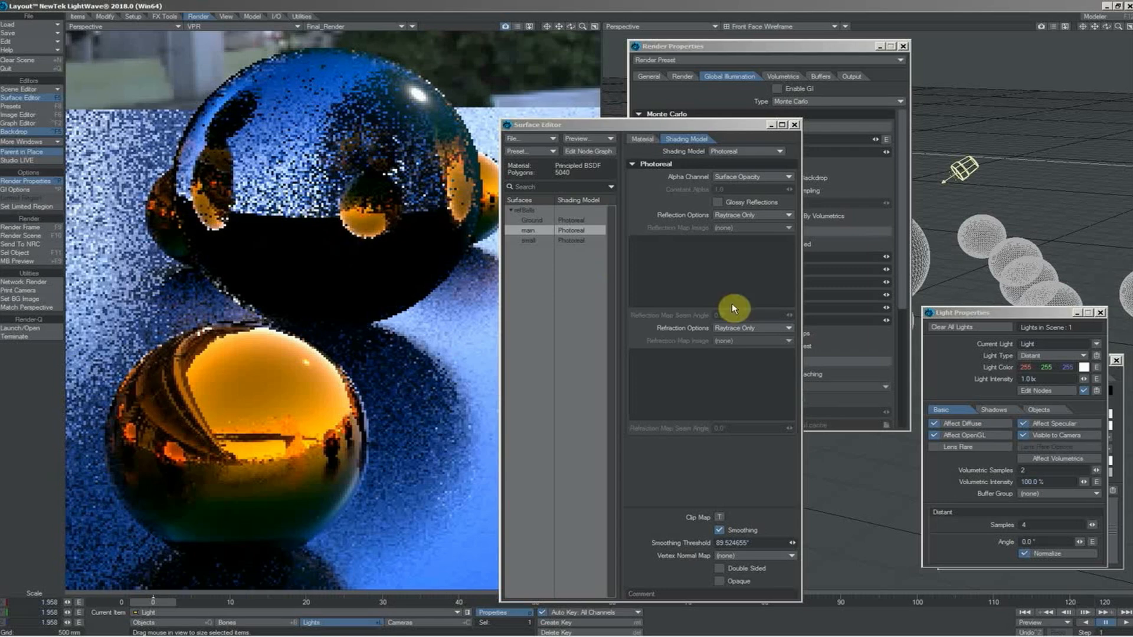
left_click(735, 327)
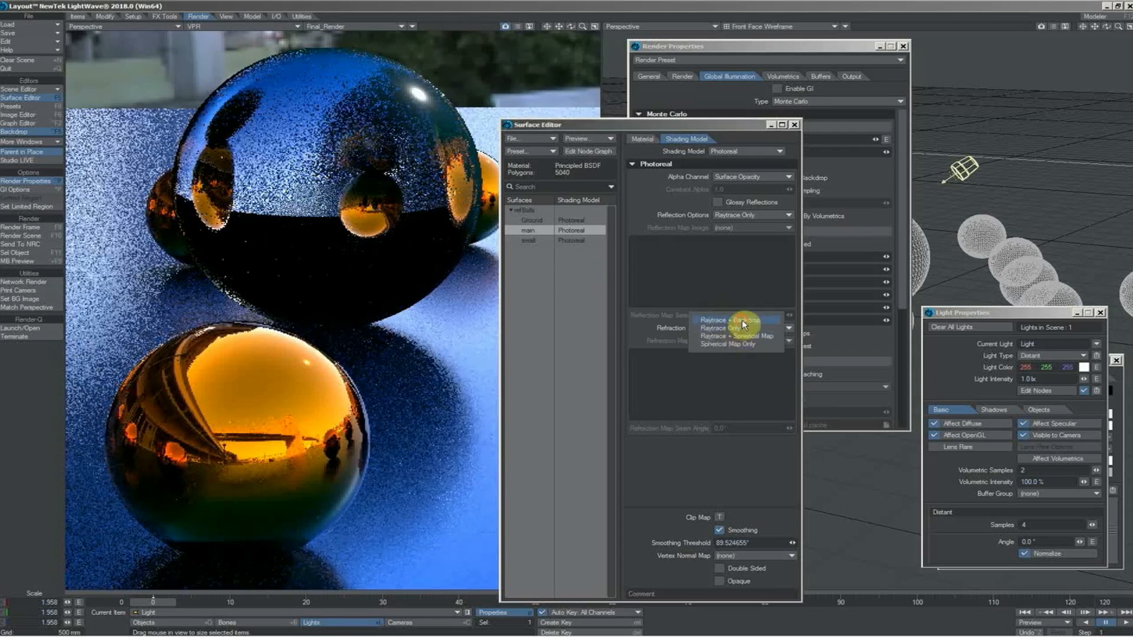
left_click(742, 319)
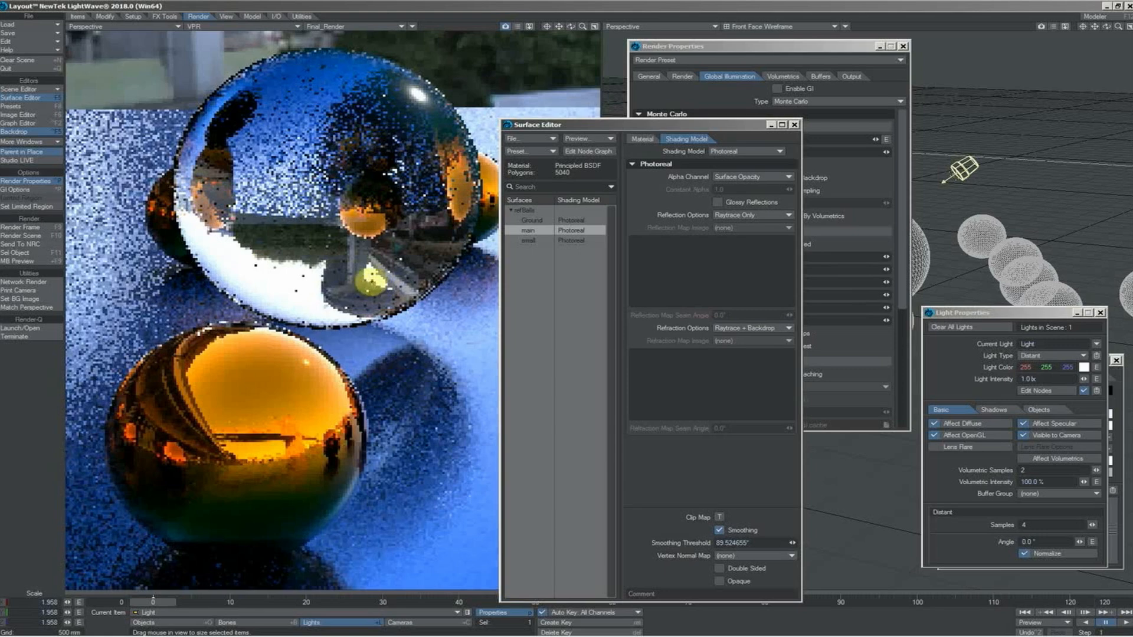
Change the light type to Environment and set the main surface's Refraction Options to Raytrace Only.
left_click(1053, 355)
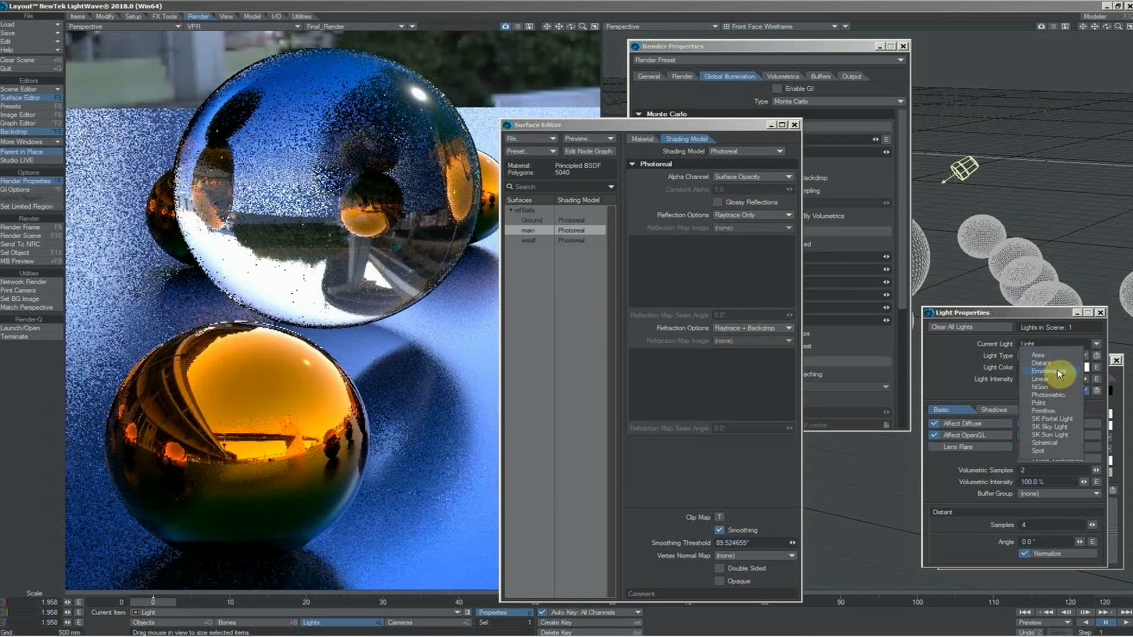
left_click(1057, 372)
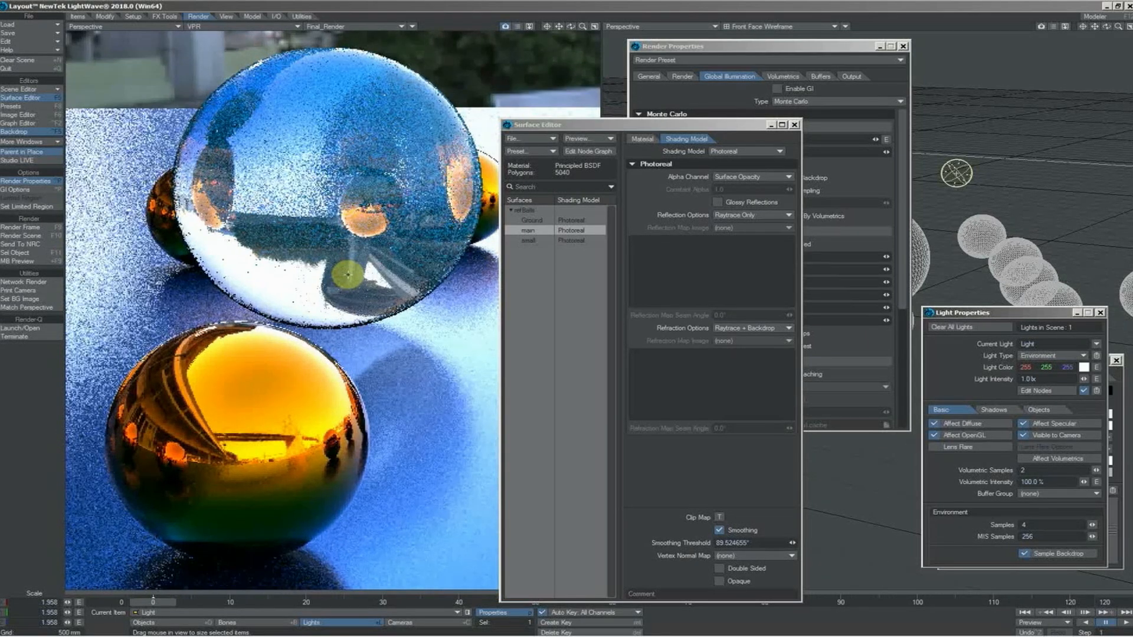
left_click(741, 328)
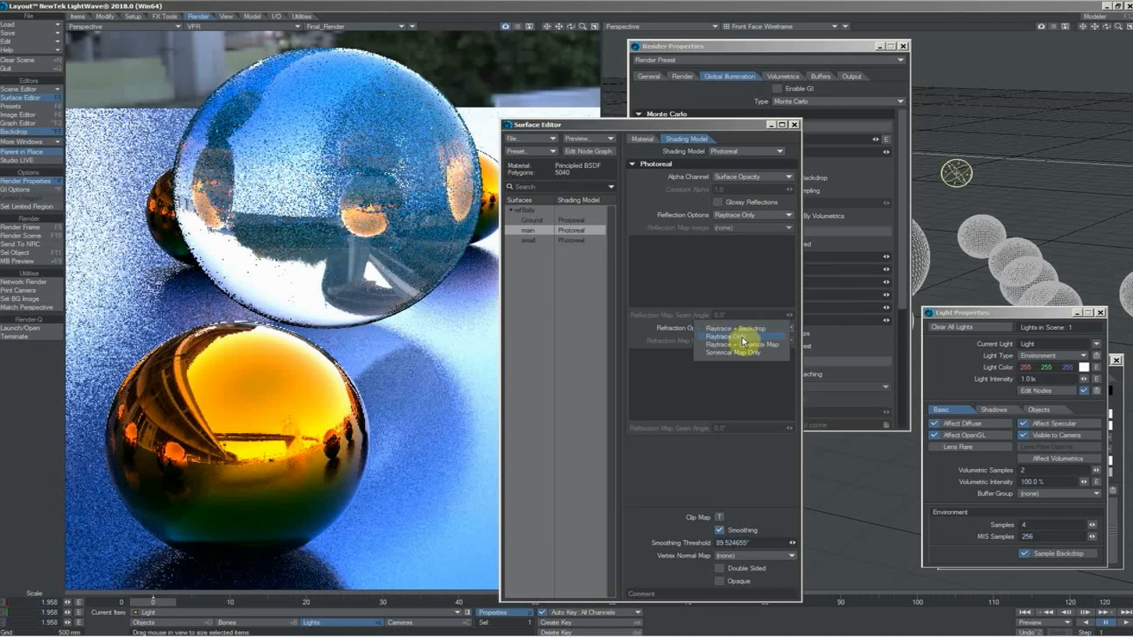
left_click(741, 338)
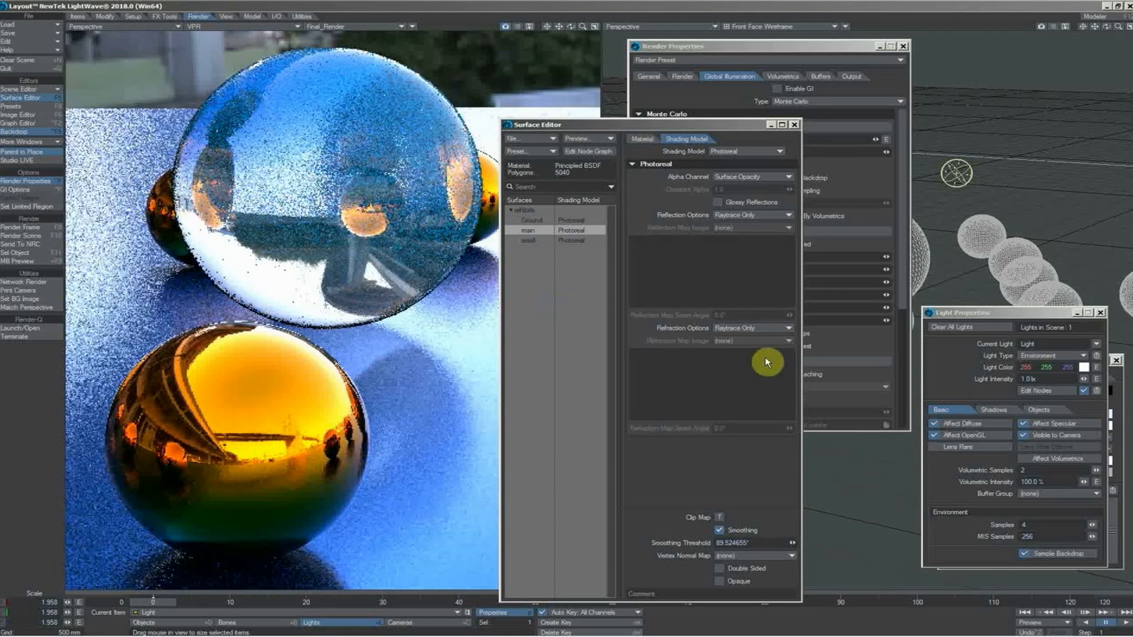
Turn off Visible to Camera for the Environment light and return the main surface's Refraction Options to Raytrace + Backdrop.
left_click(1032, 438)
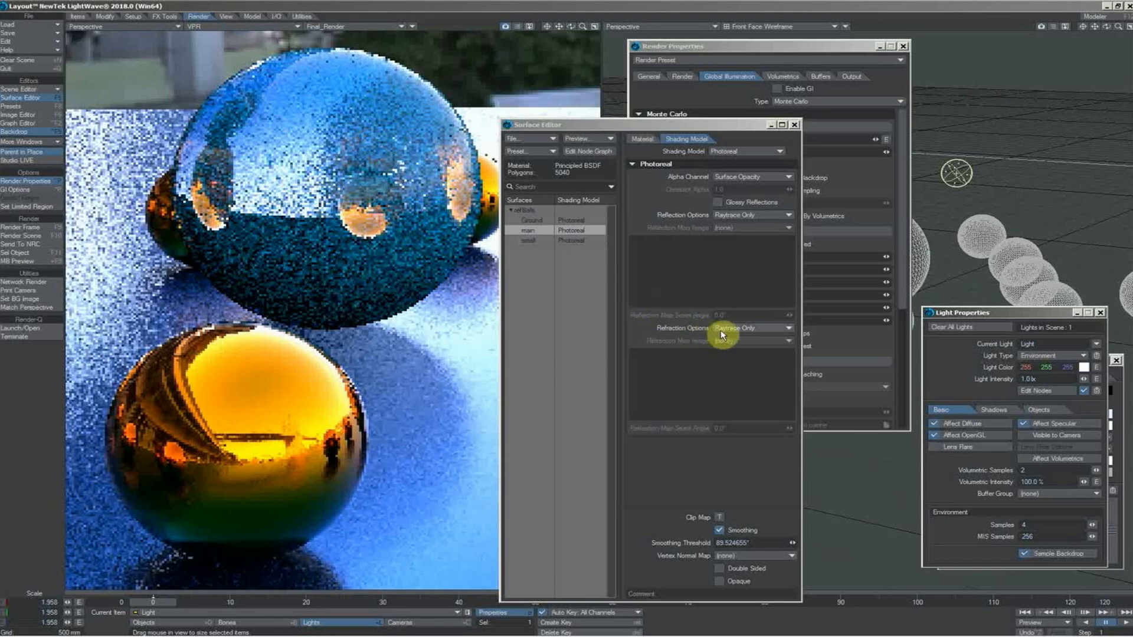
left_click(721, 331)
left_click(724, 323)
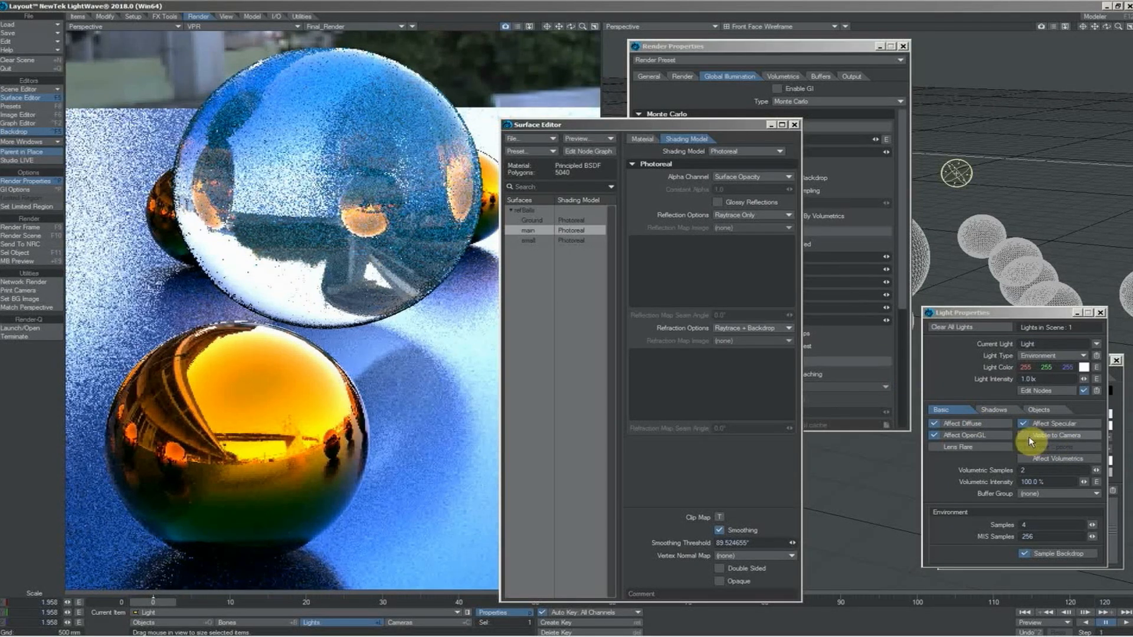
left_click(1028, 440)
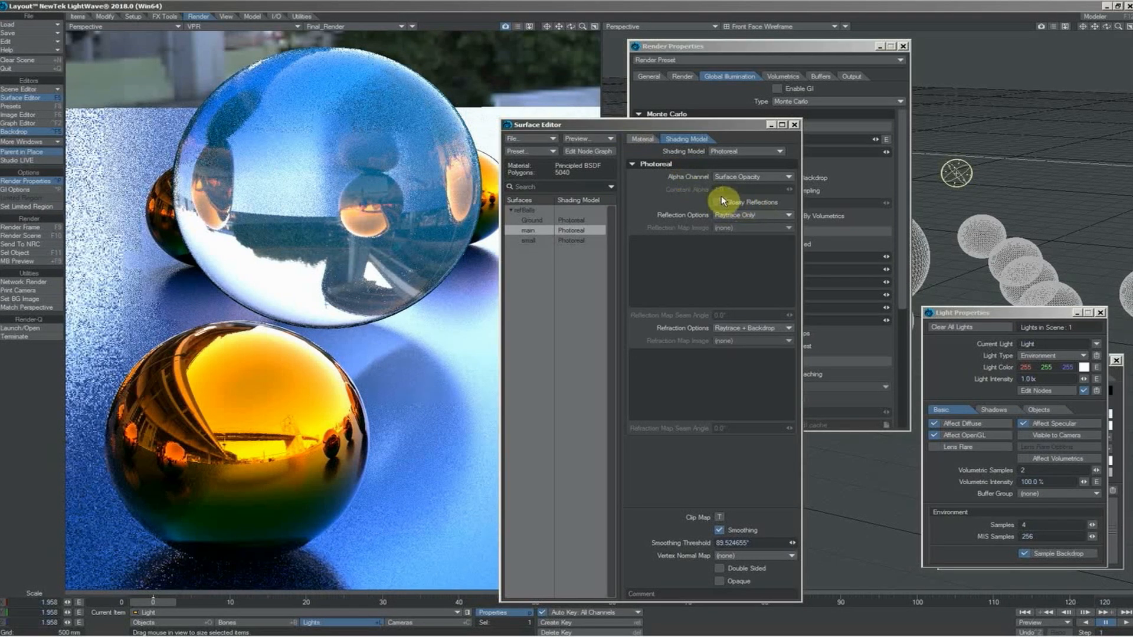
Change the main surface's material to Standard and set its Reflection to 0%.
left_click(635, 138)
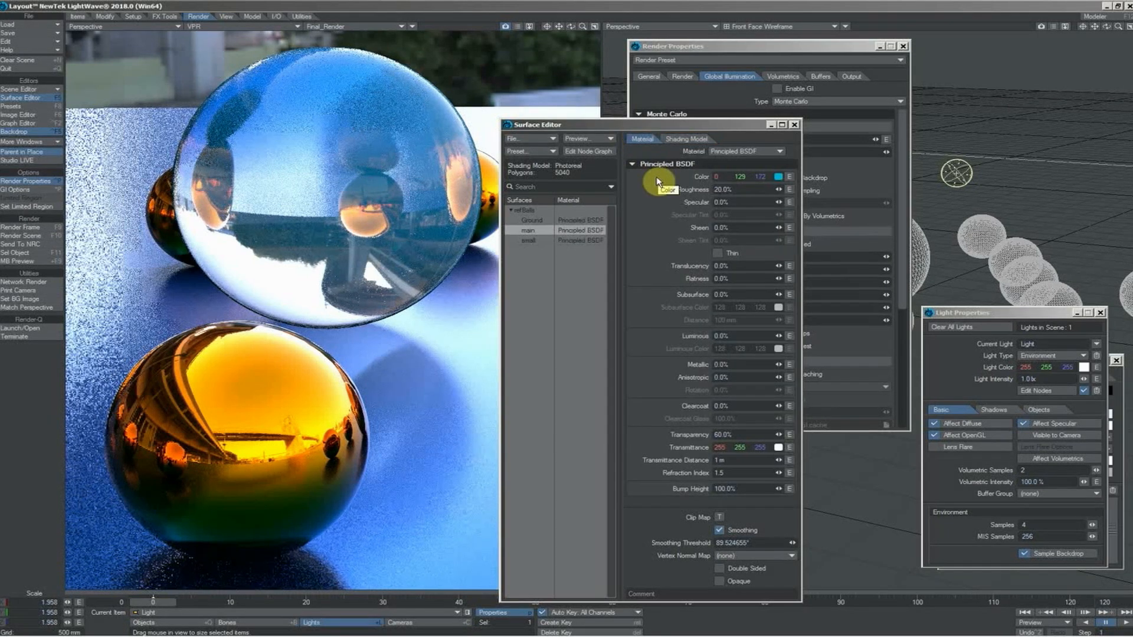
left_click(724, 153)
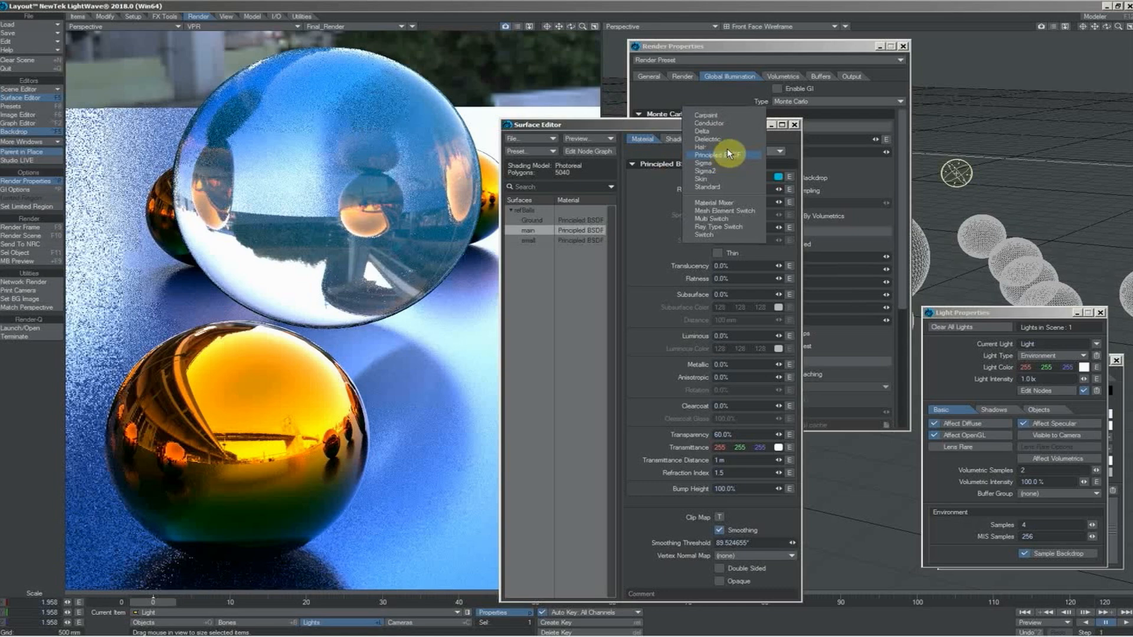
left_click(717, 187)
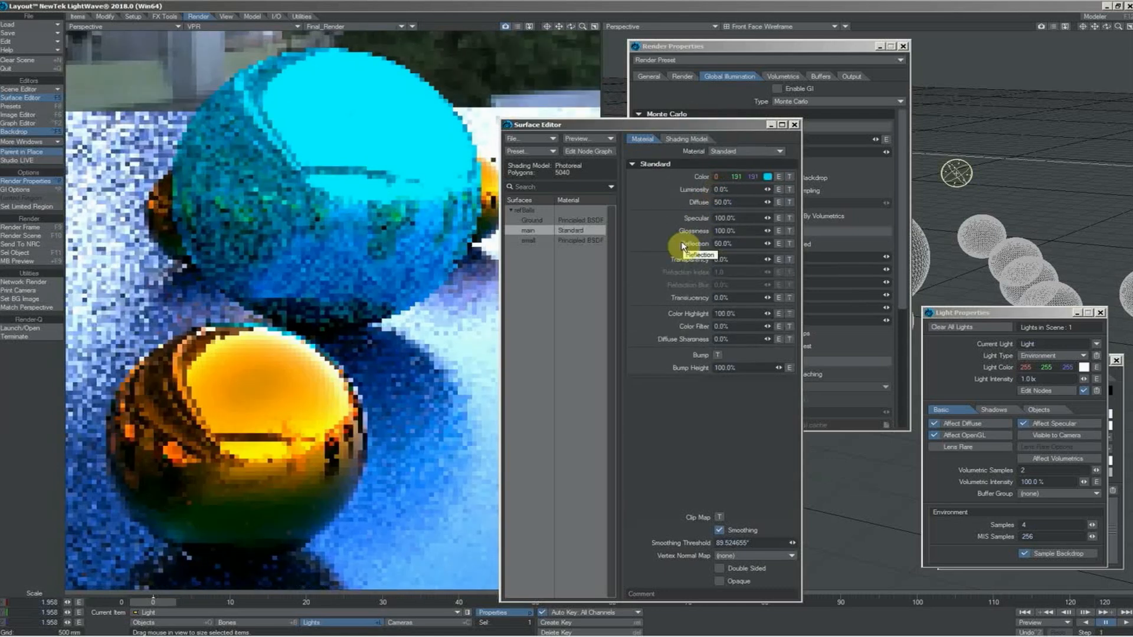
left_click(686, 140)
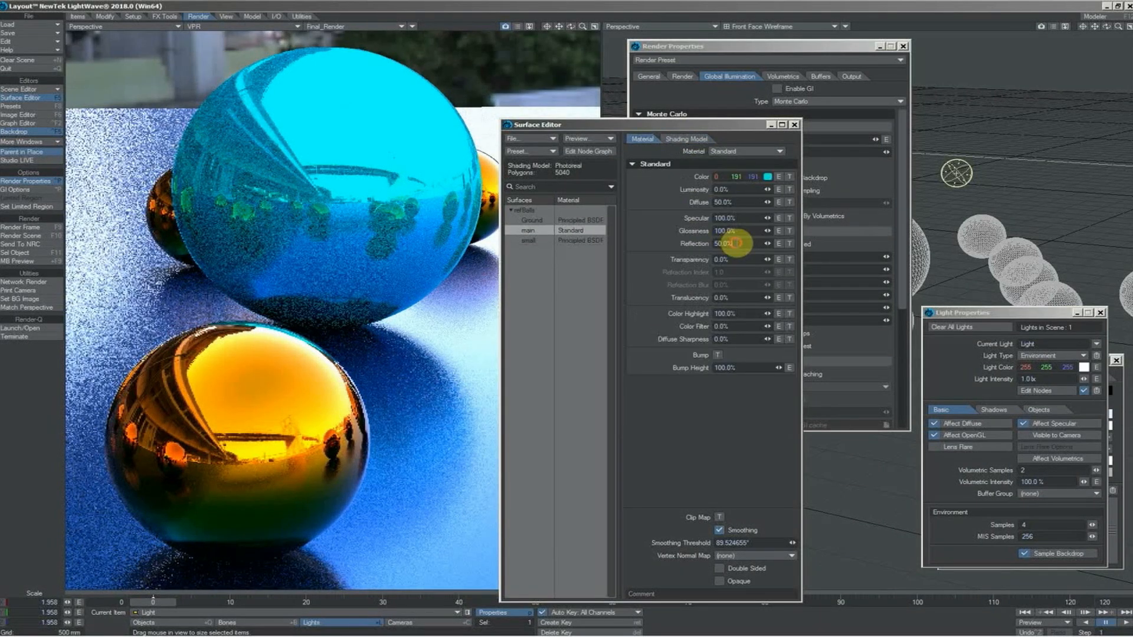
left_click_drag(736, 243, 702, 252)
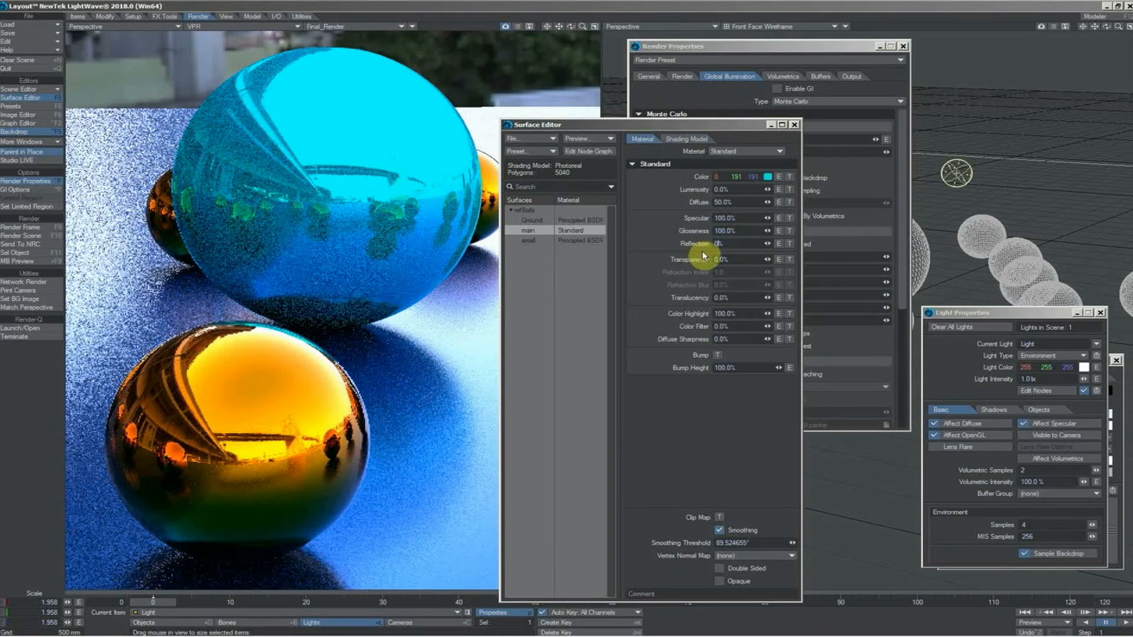
type("0")
key("Return")
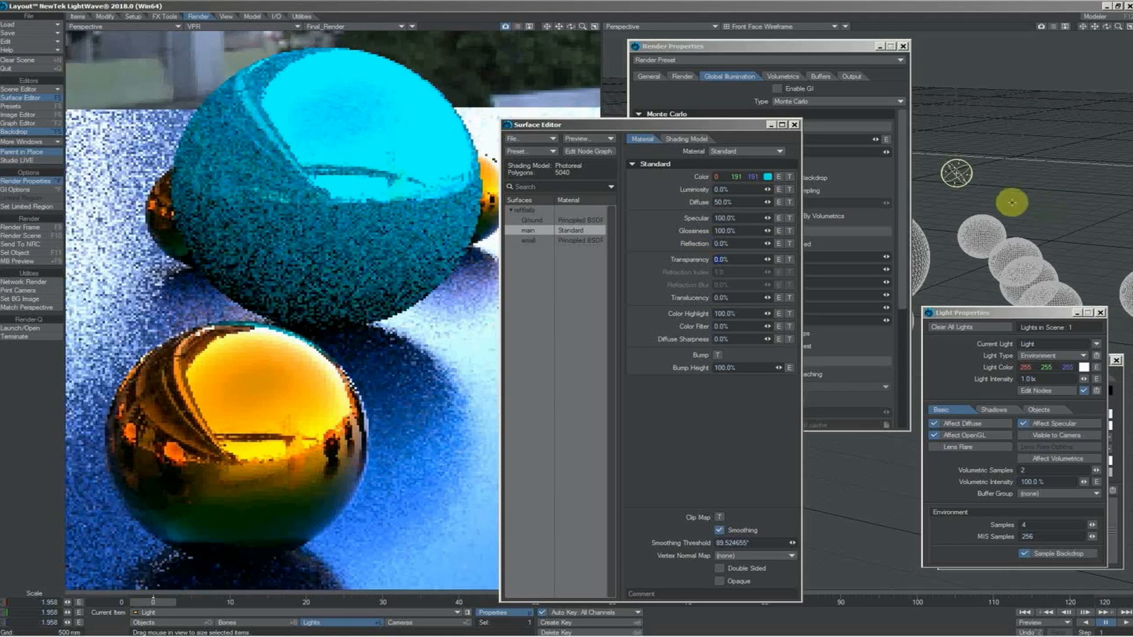
Change the light type to Distant, inspect the ball's highlight, and set the main surface's Glossiness to 50%.
left_click(1054, 357)
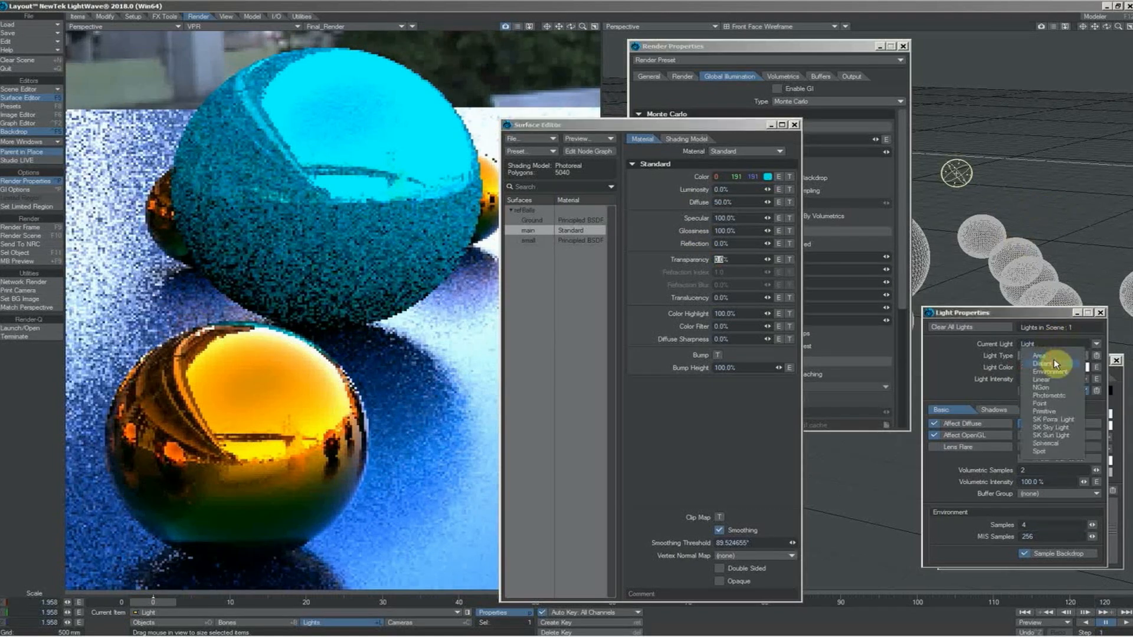
left_click(1055, 364)
left_click(416, 93)
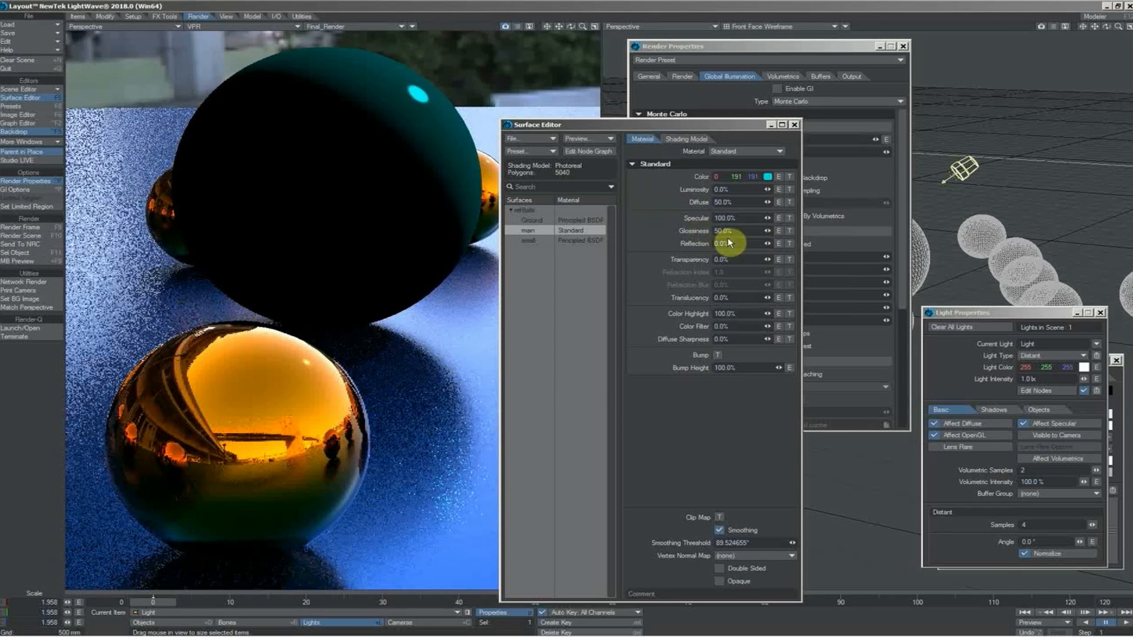
Set the main surface's Reflection to 20% and its Reflection Options to Raytrace + Backdrop.
left_click_drag(732, 242, 706, 243)
type("20")
key("Return")
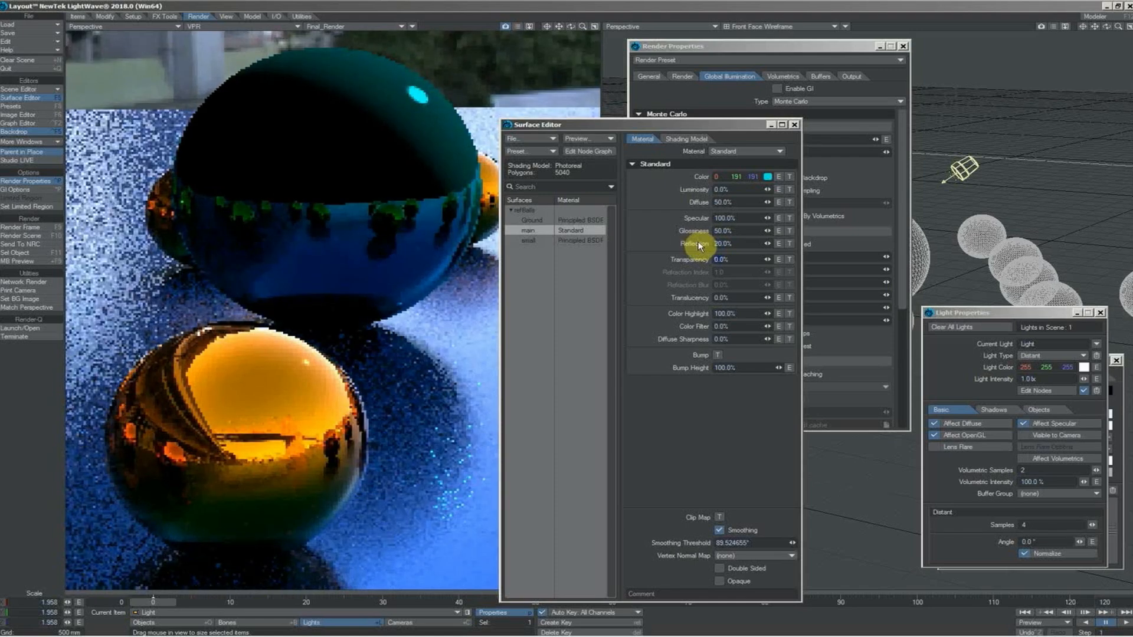
left_click(690, 141)
left_click(740, 216)
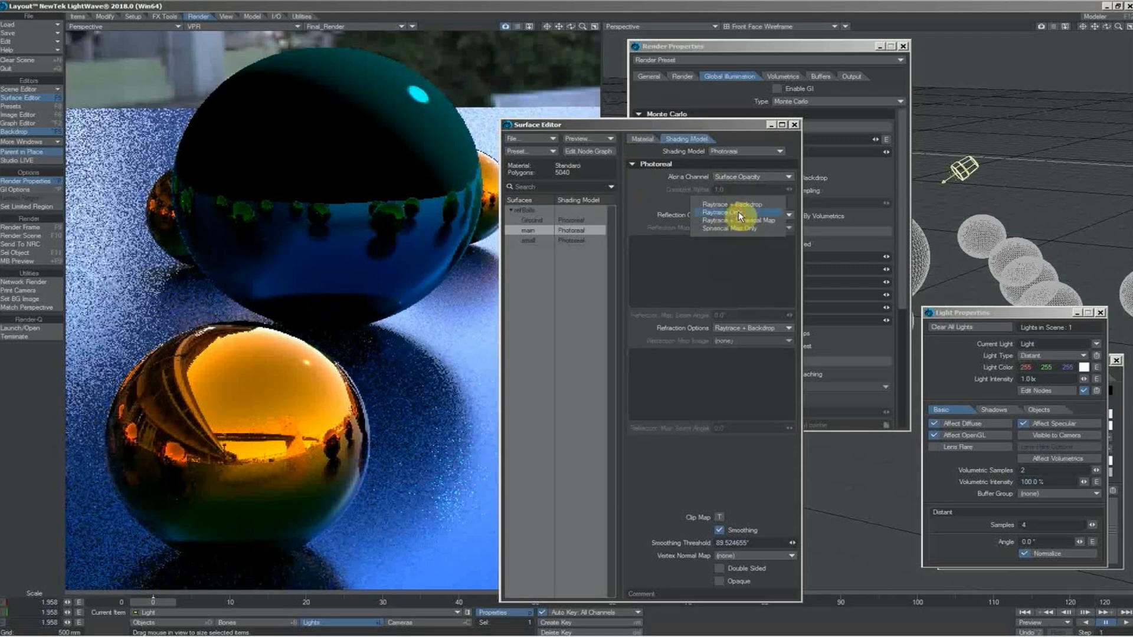
left_click(741, 205)
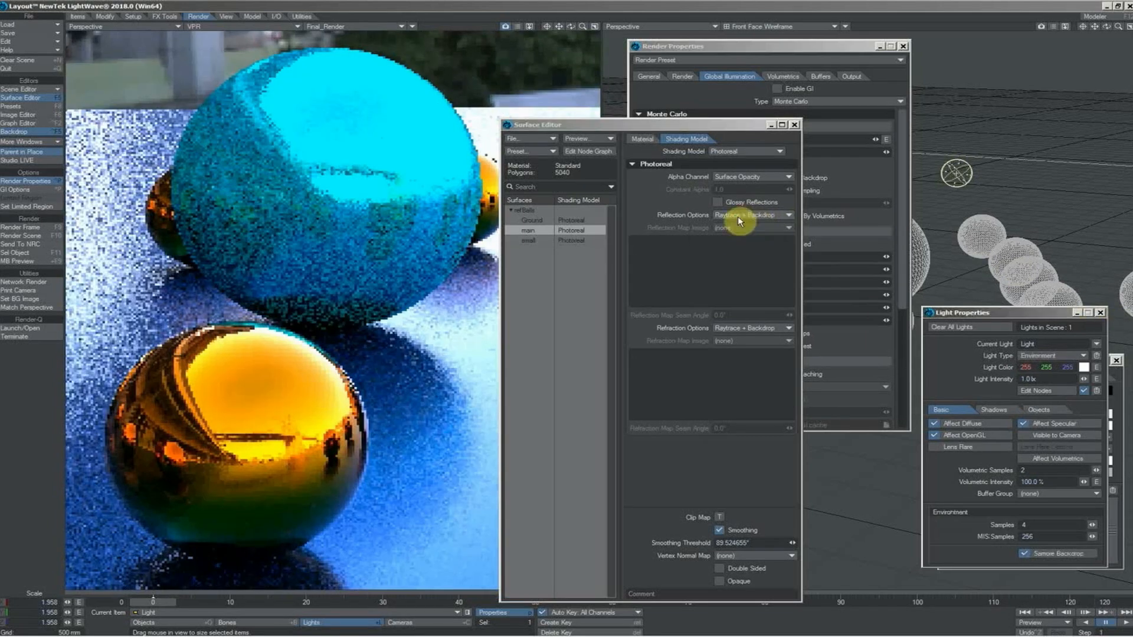
Set the main surface's Reflection Options to Raytrace Only under the Environment light and review its Standard material settings.
left_click(738, 216)
left_click(736, 226)
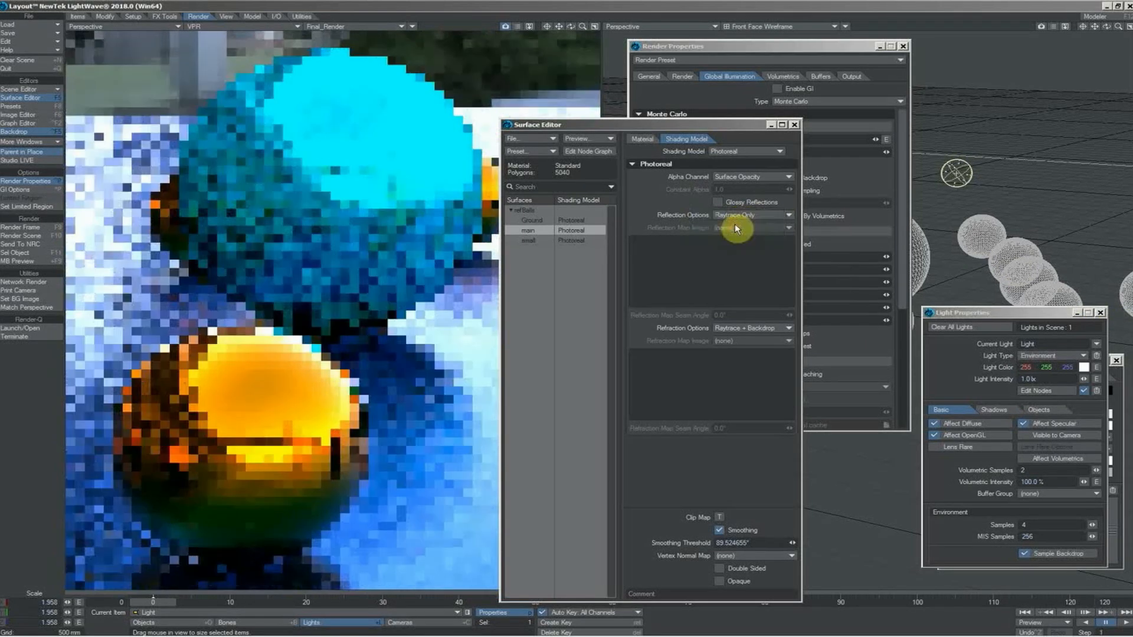
left_click(643, 139)
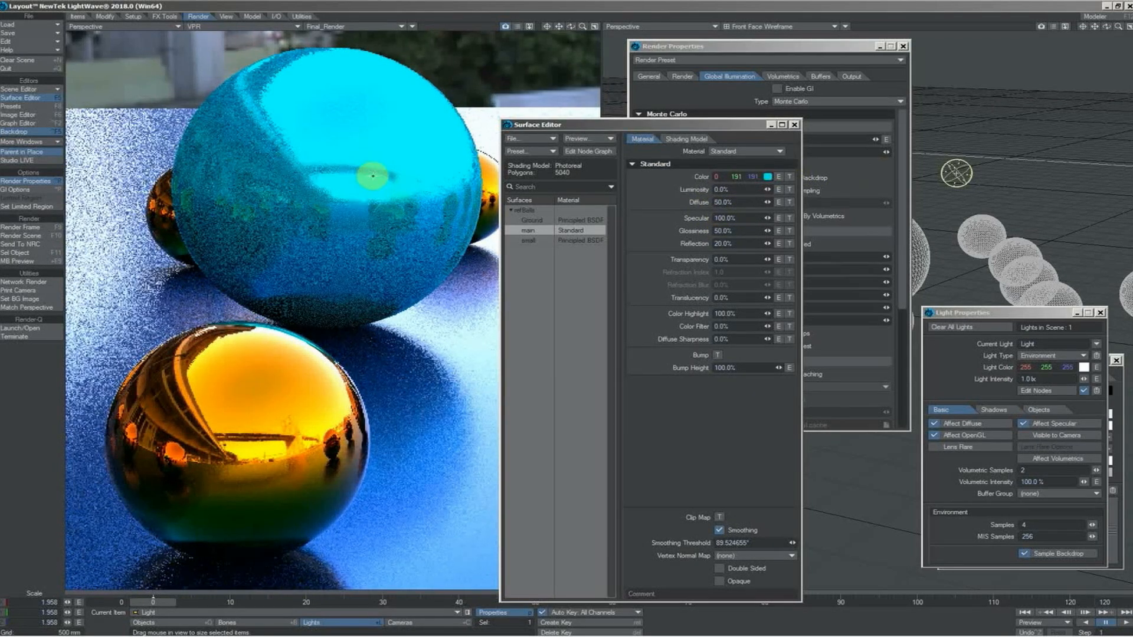
left_click(642, 142)
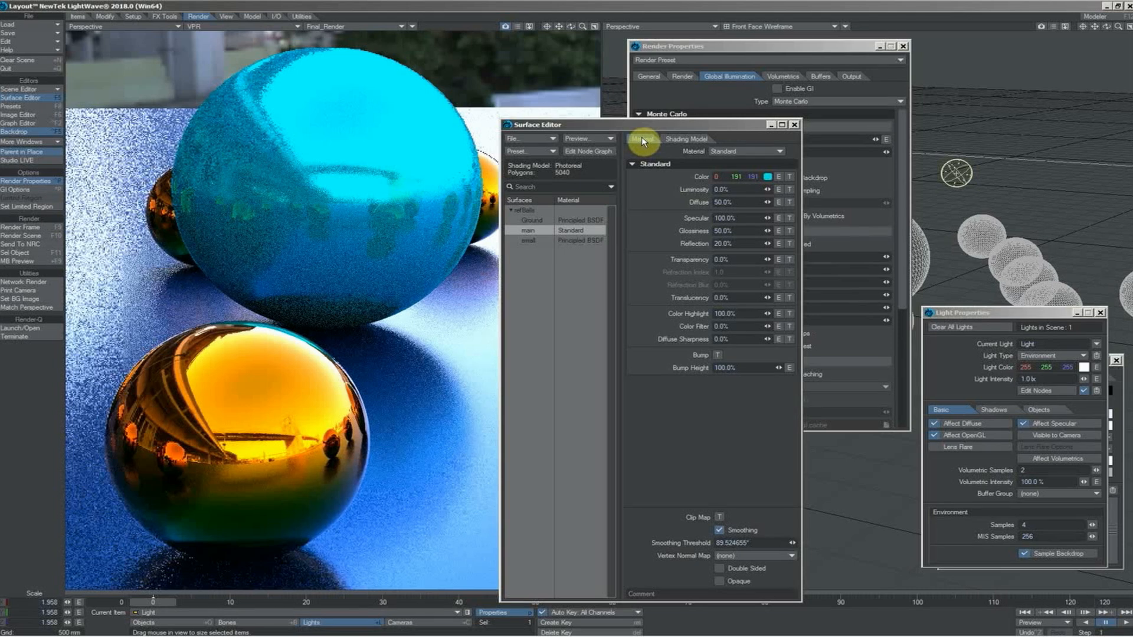
left_click(684, 140)
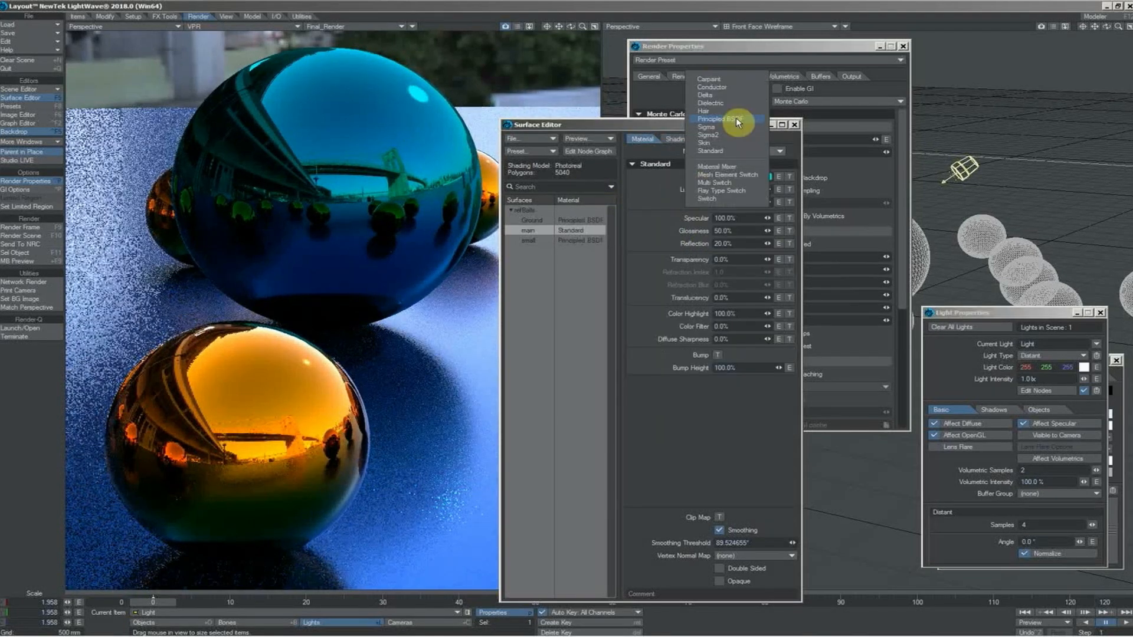
Change the main surface's material to Principled BSDF and turn on Glossy Reflections in its shading model.
left_click(735, 118)
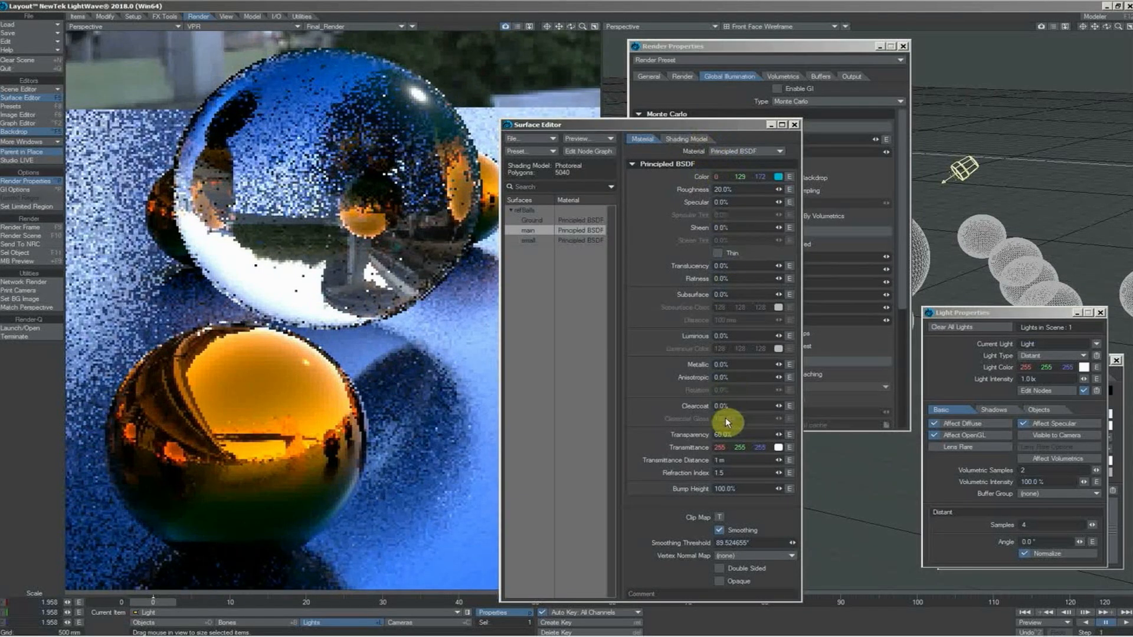
left_click(692, 139)
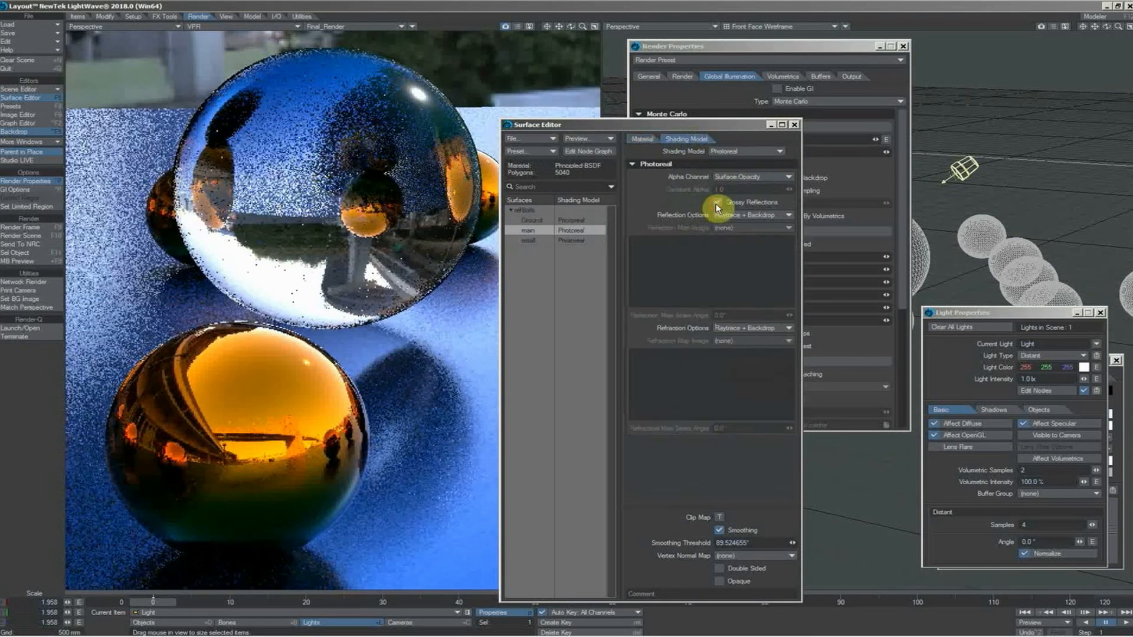
left_click(716, 204)
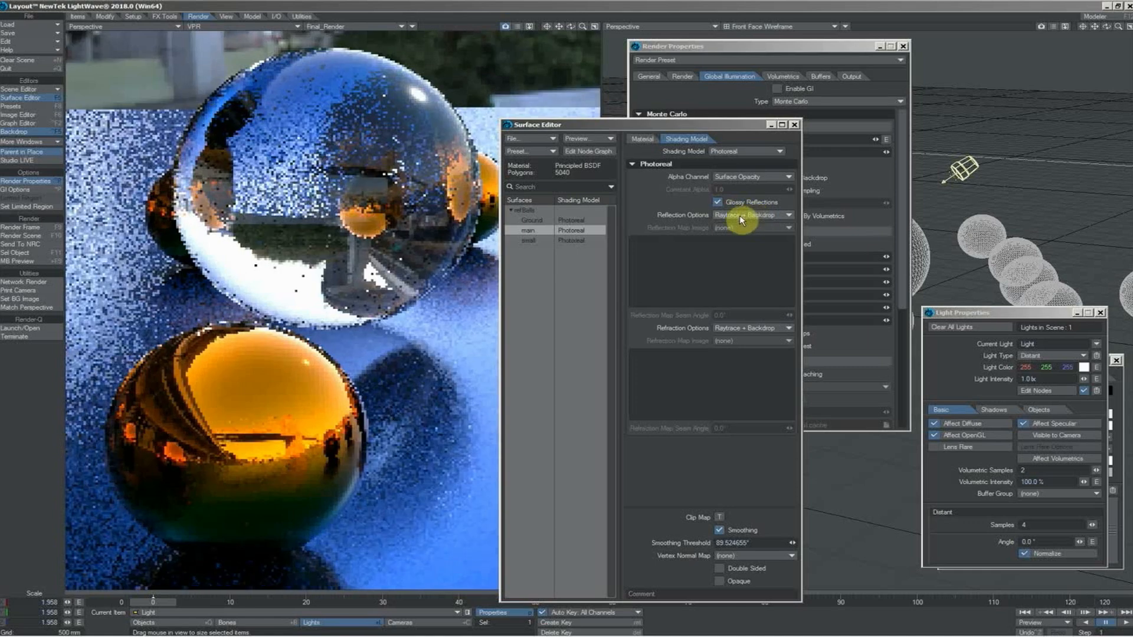
Set both the Reflection Options and the Refraction Options of the main surface to Raytrace Only.
left_click(742, 221)
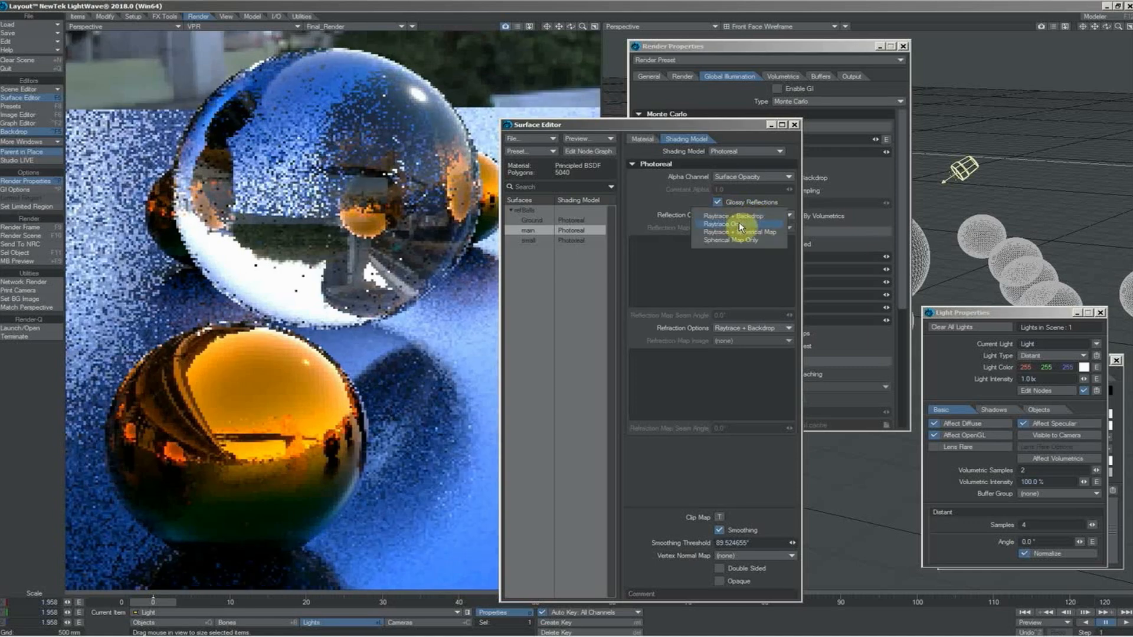
left_click(739, 224)
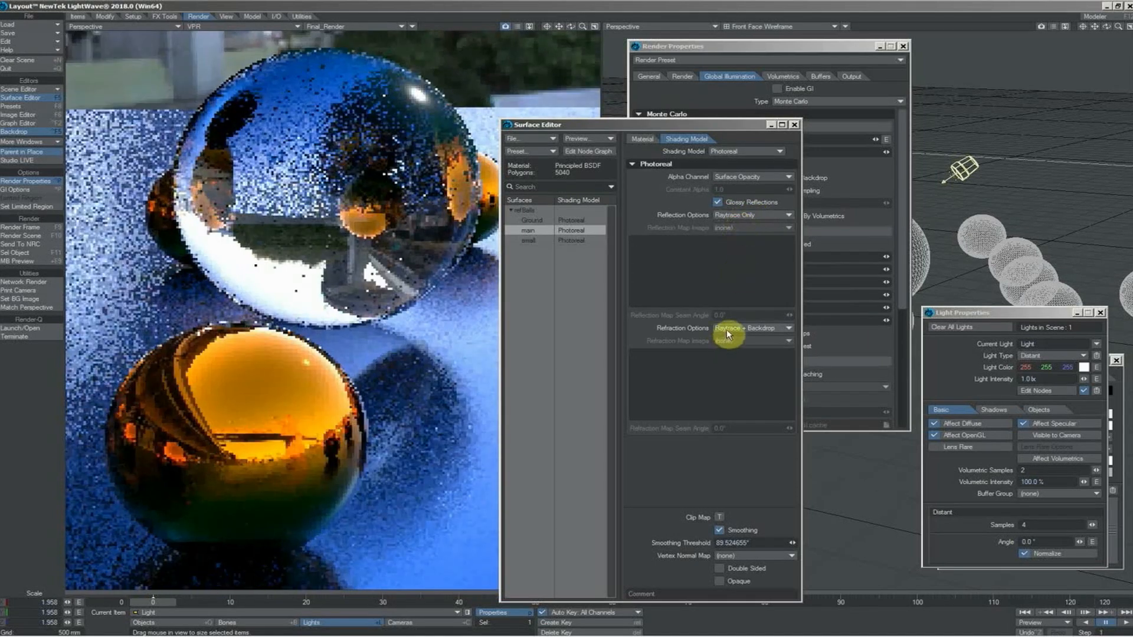
left_click(727, 329)
left_click(727, 339)
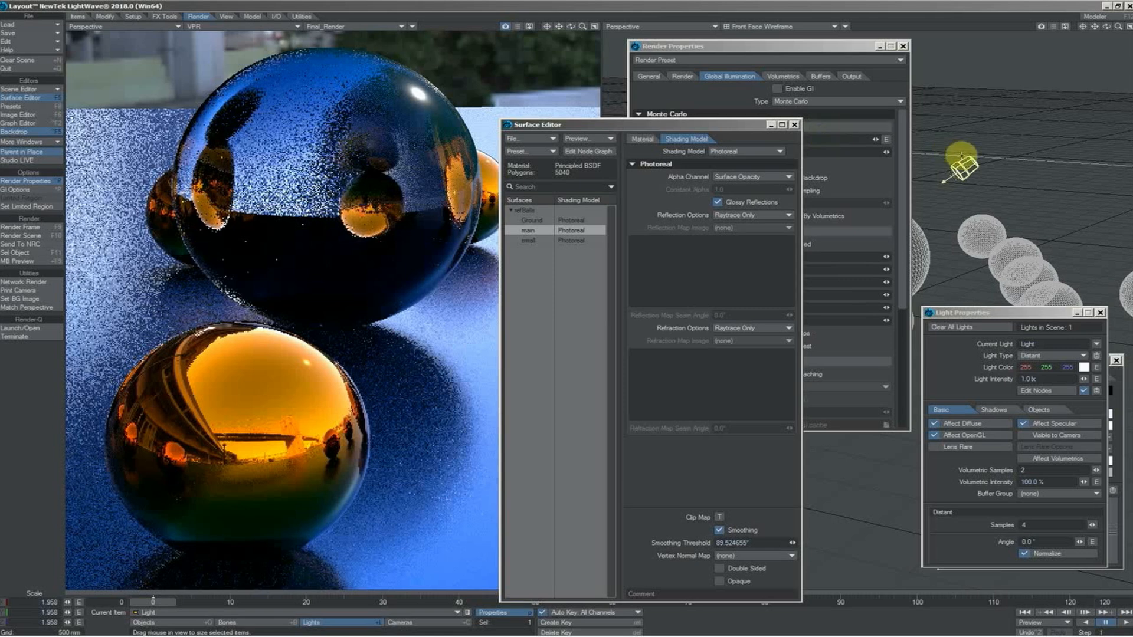
Change the light type to Environment and toggle its Visible to Camera option to compare the ball's refraction.
left_click(1040, 357)
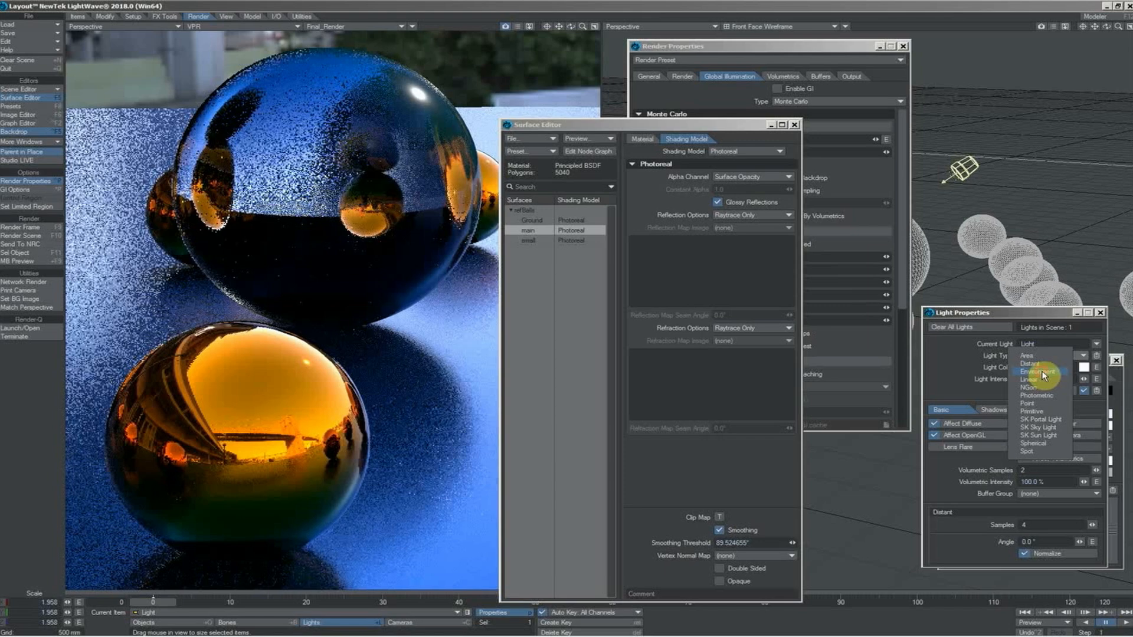
left_click(1042, 375)
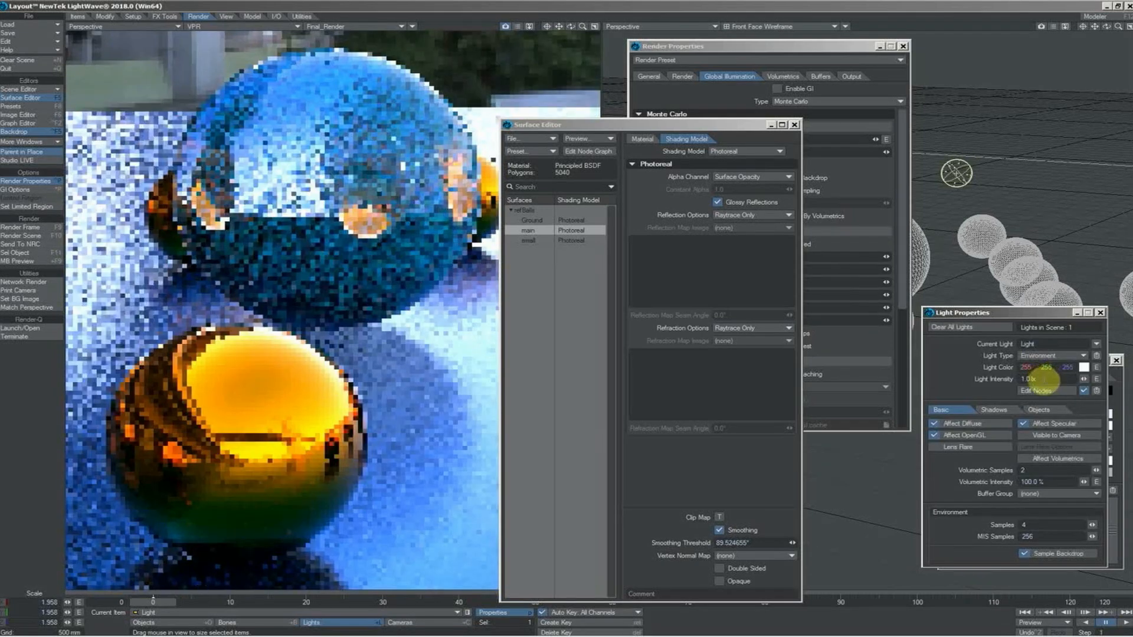
left_click(1023, 435)
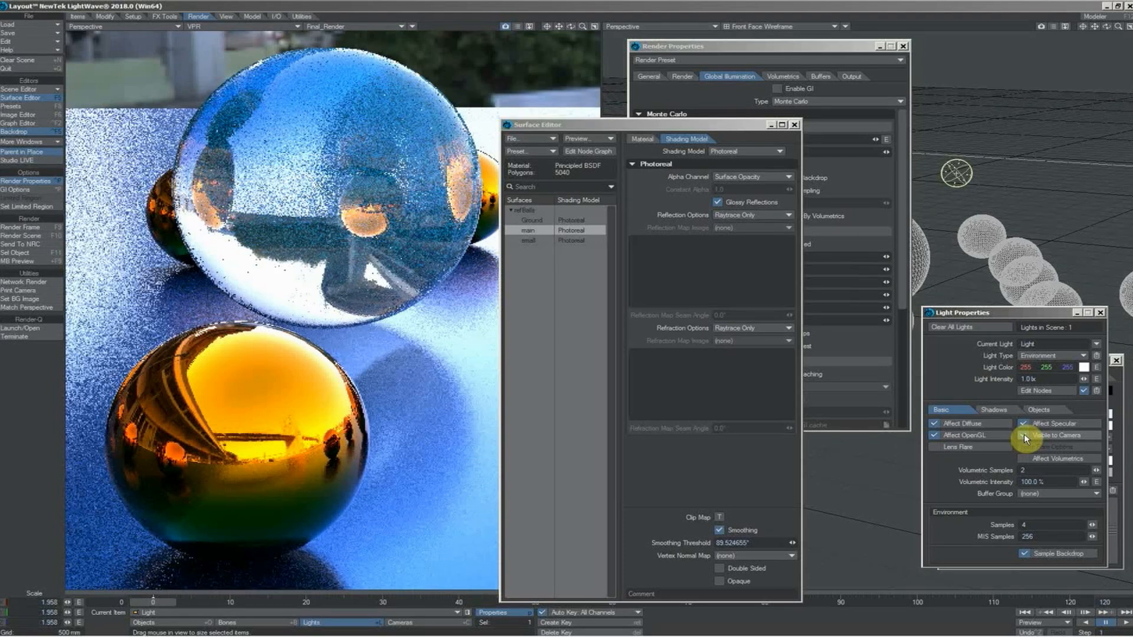
left_click(1023, 435)
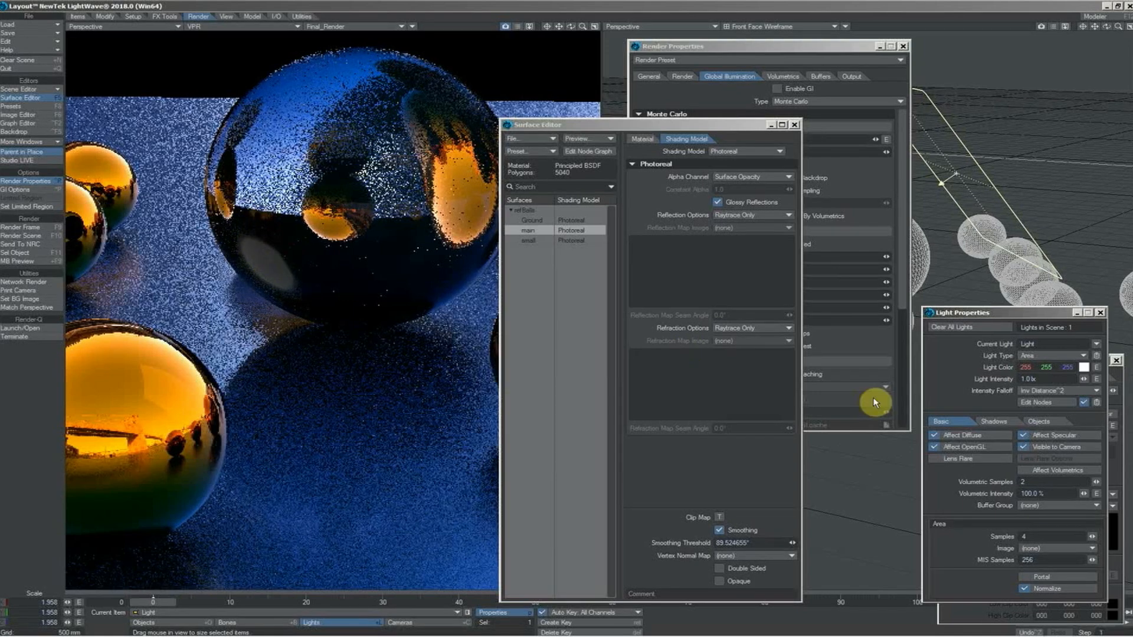
Turn off Visible to Camera for the Area light.
left_click(1027, 450)
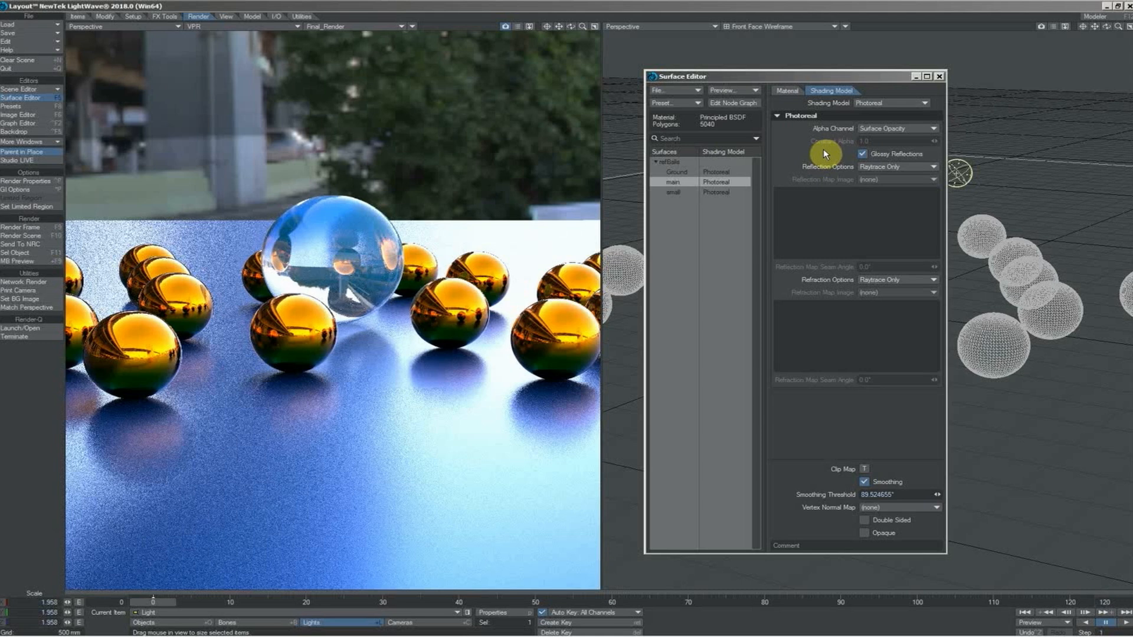
Show the Environment light's properties and turn off Glossy Reflections for the main surface.
key("p")
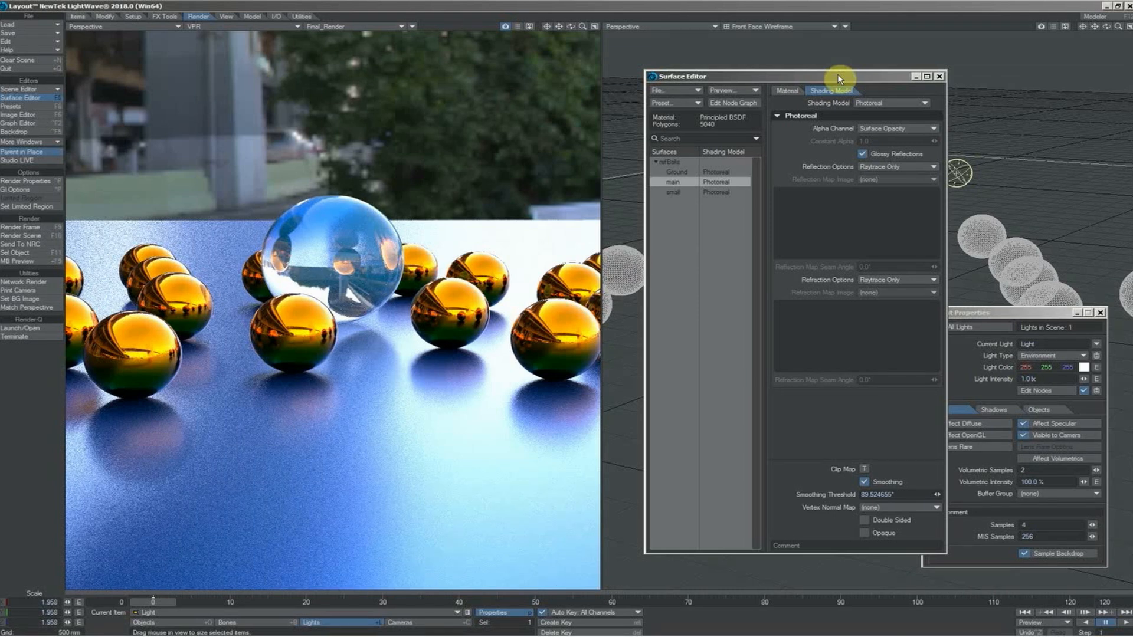
left_click(862, 154)
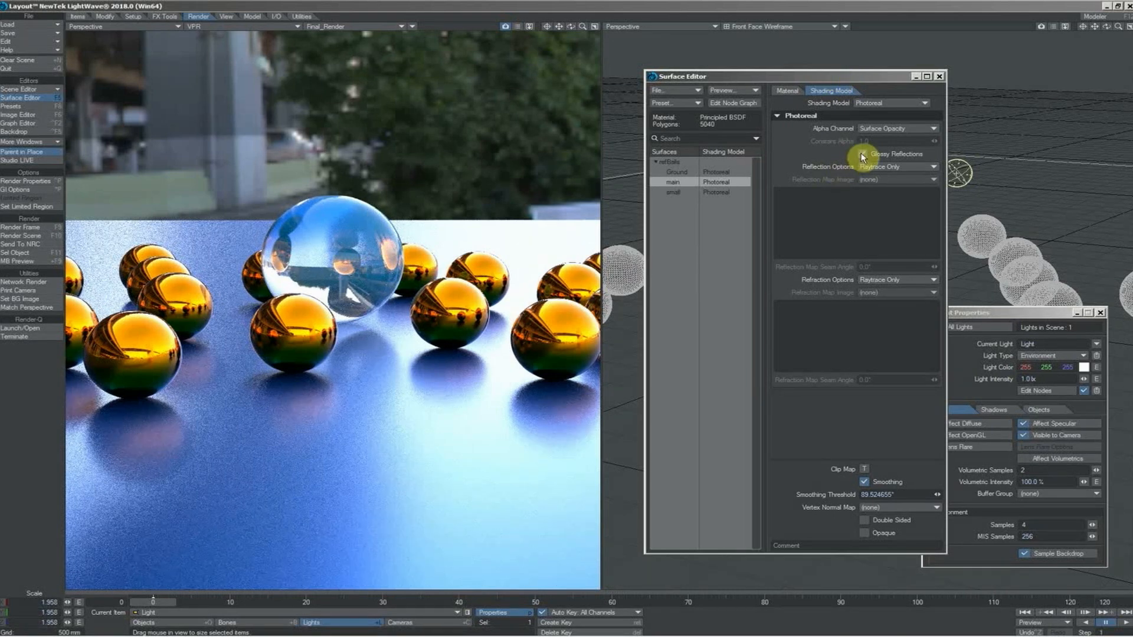